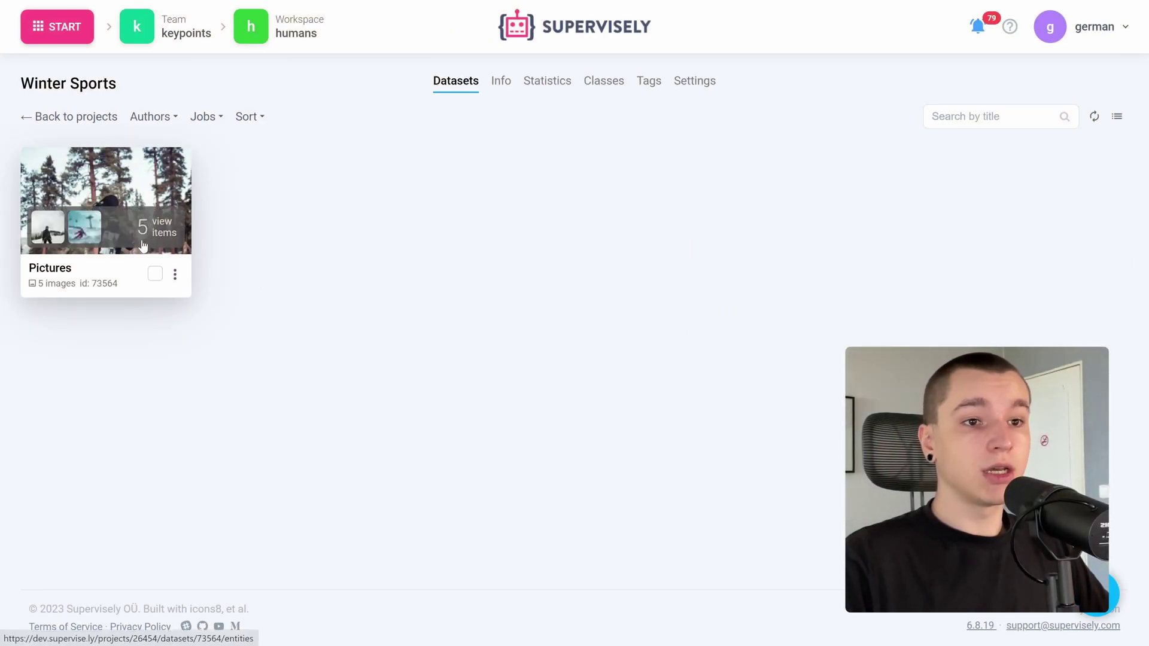
Step: Open Picture_0.jpg from the Pictures dataset and try placing keypoints, triggering the missing Keypoints-class warning
left_click(142, 245)
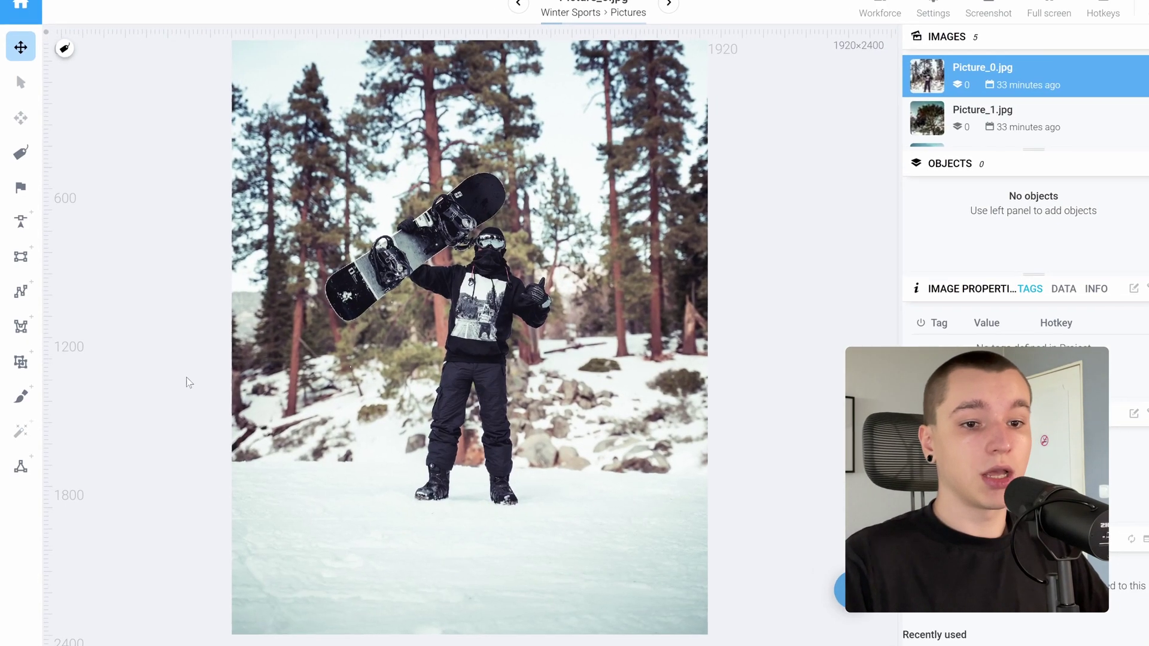
left_click(29, 463)
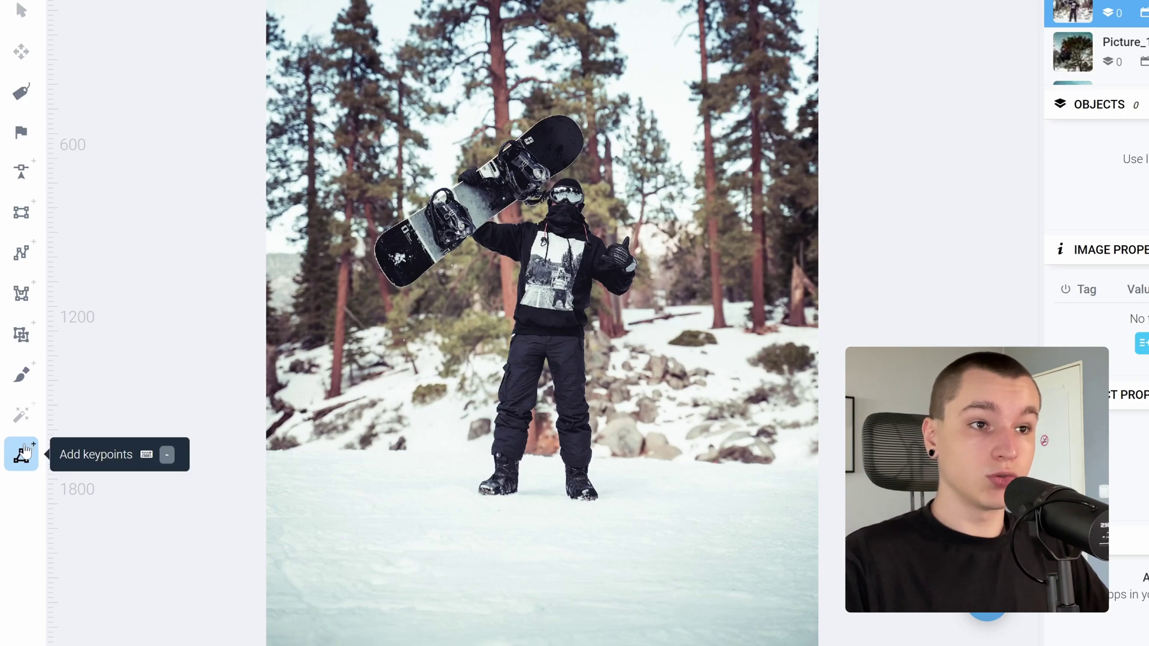
left_click(25, 452)
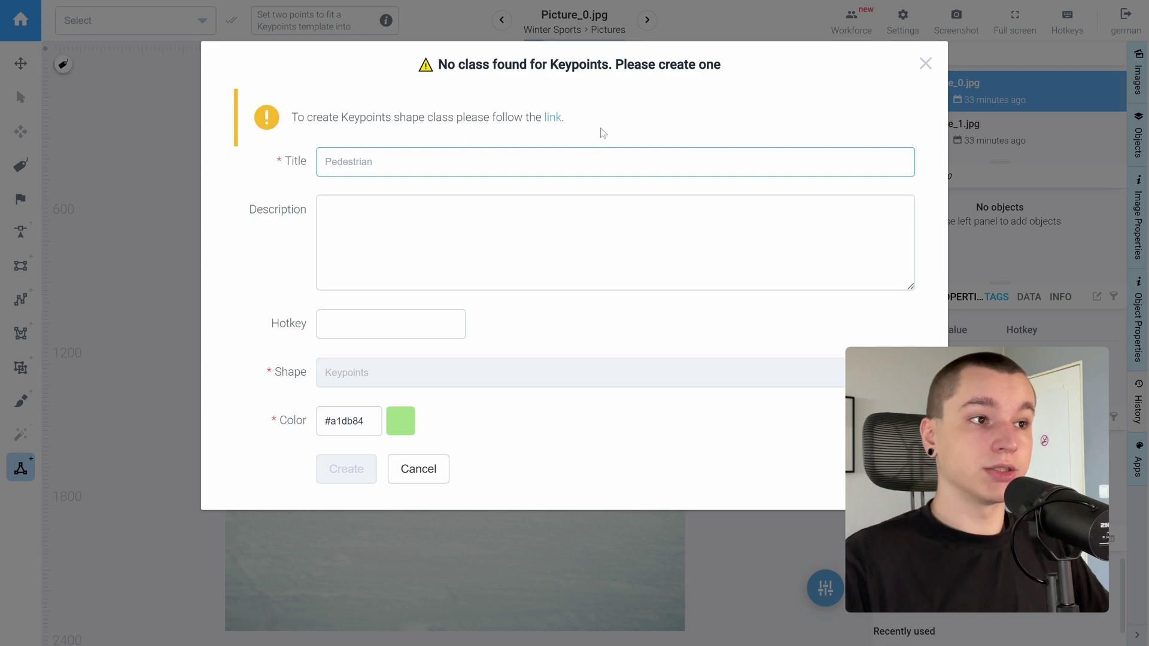
Step: Start a new class from the warning and set its shape to Keypoints
left_click(553, 120)
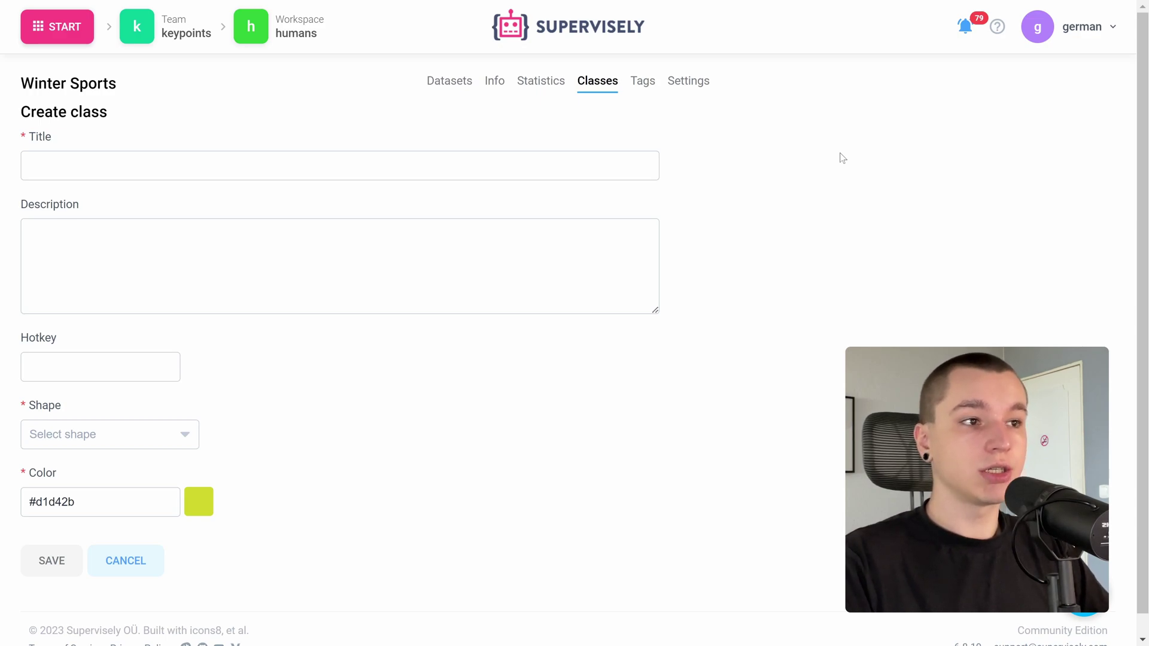
left_click(60, 438)
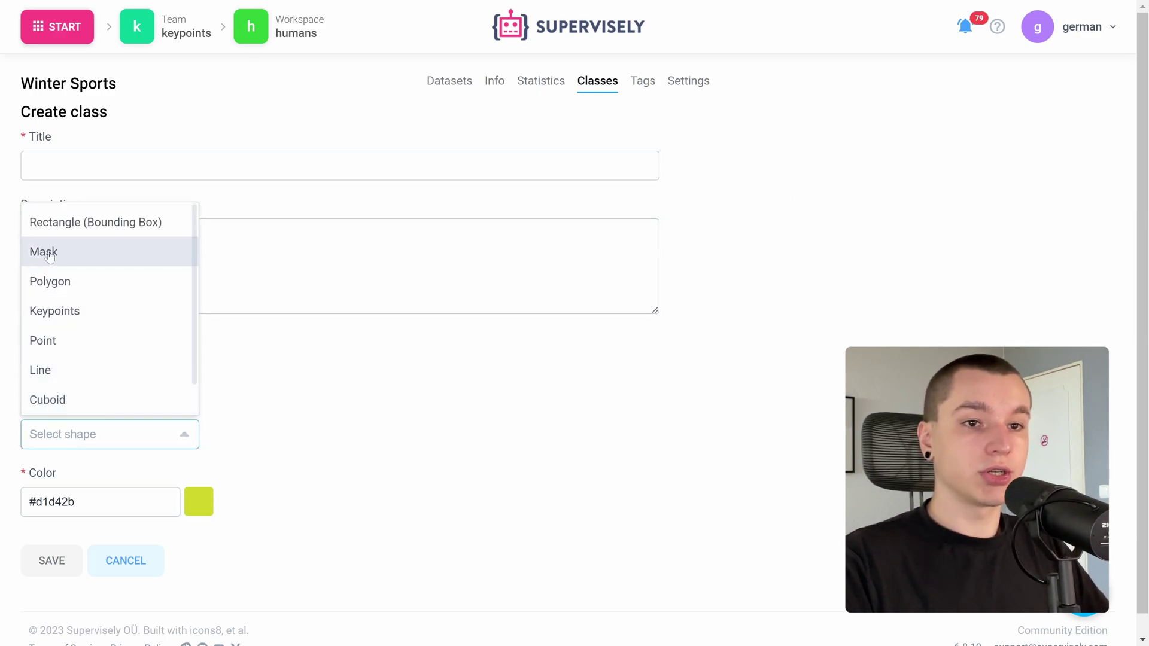
left_click(85, 319)
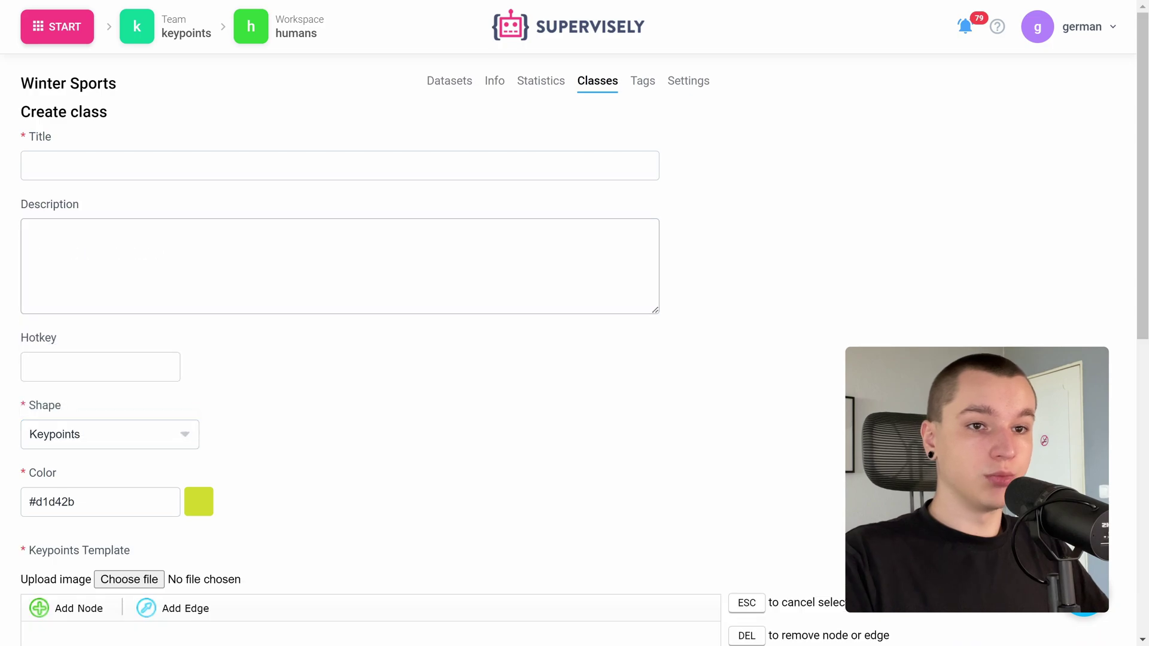
Step: Build a full-body template skeleton of nodes and edges over Picture_0.jpg
scroll(85, 319, "down", 1)
scroll(269, 413, "down", 4)
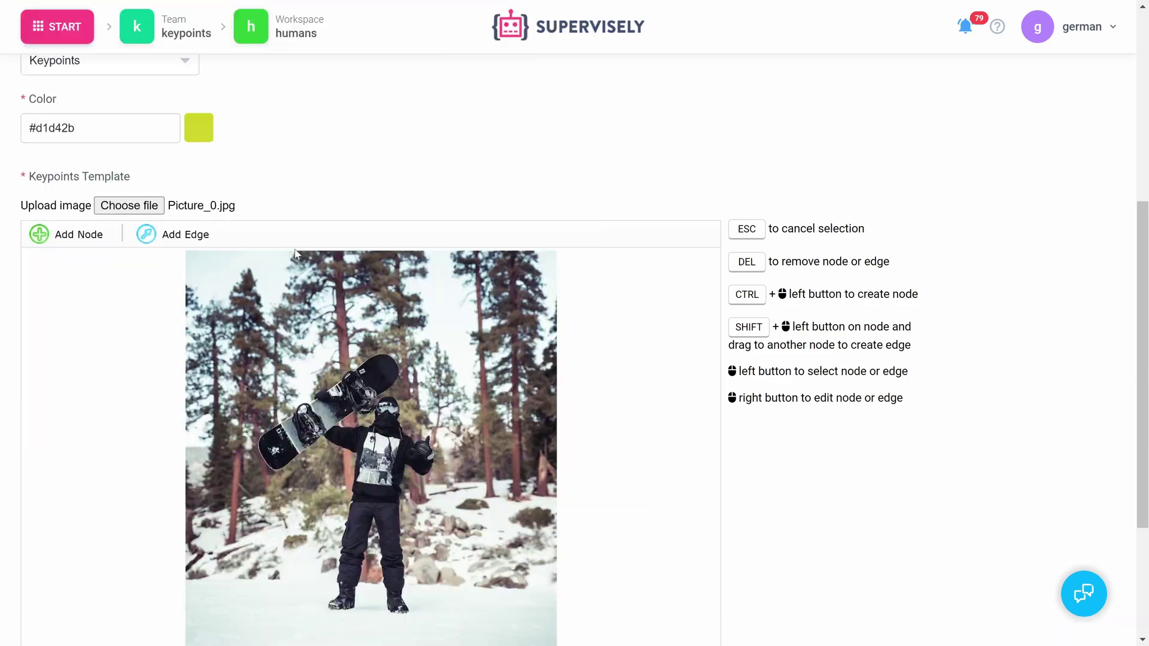
scroll(371, 359, "down", 3)
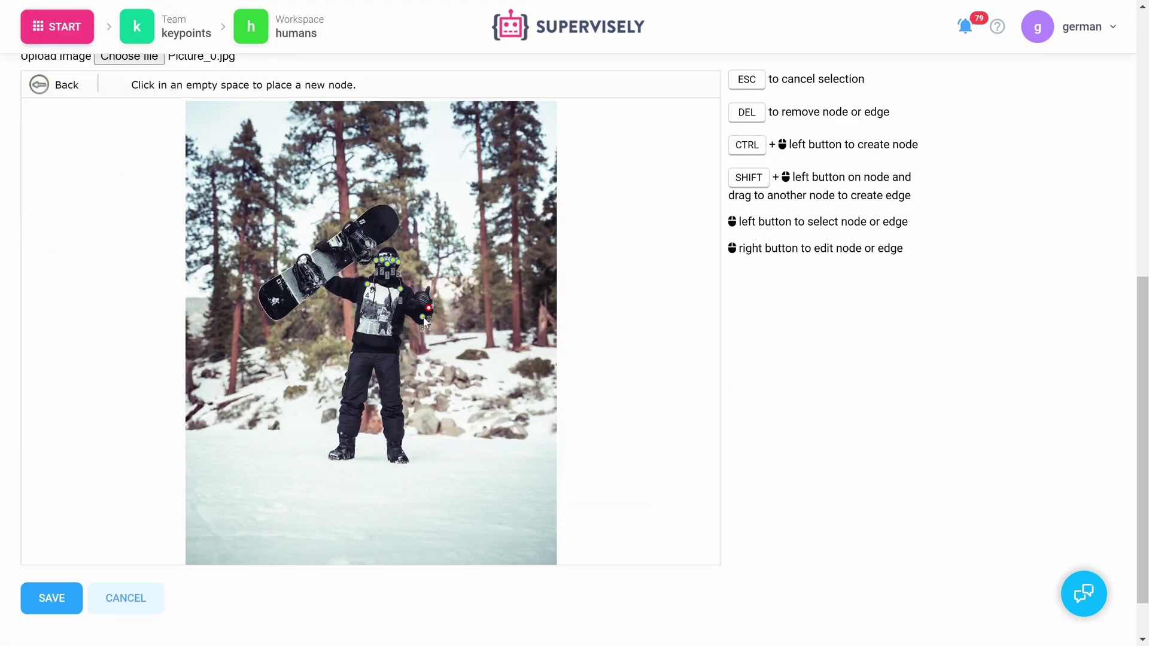
left_click(54, 85)
left_click(167, 85)
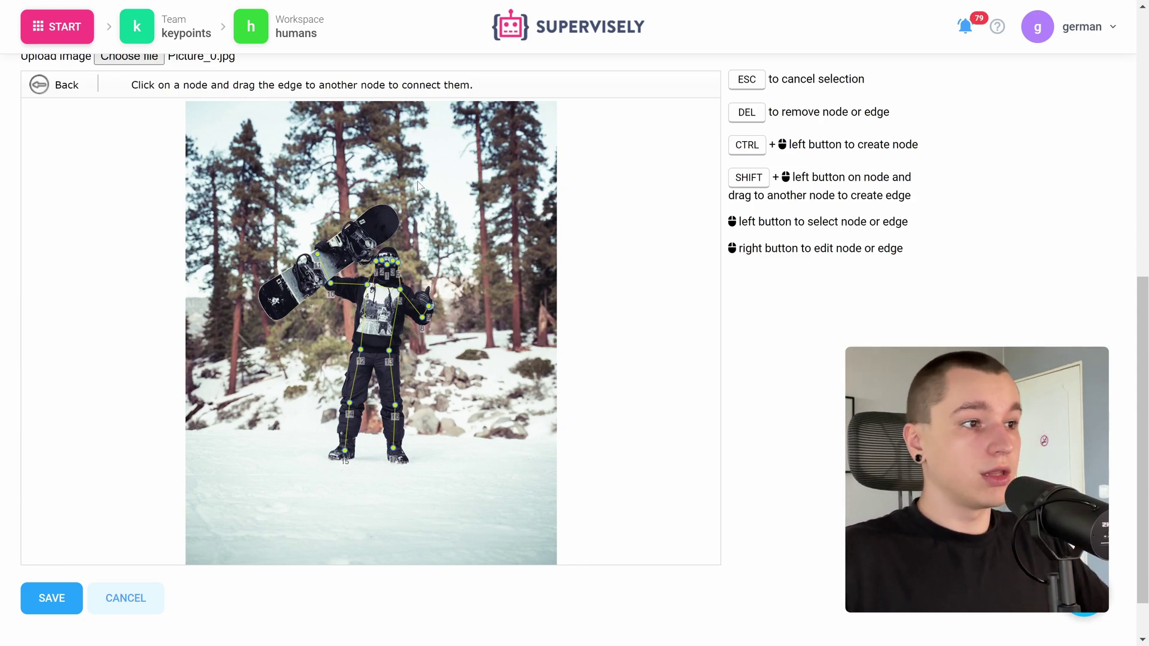
Step: Title the keypoints class 'person' and give it the red preset colour #D0021B
scroll(924, 300, "up", 9)
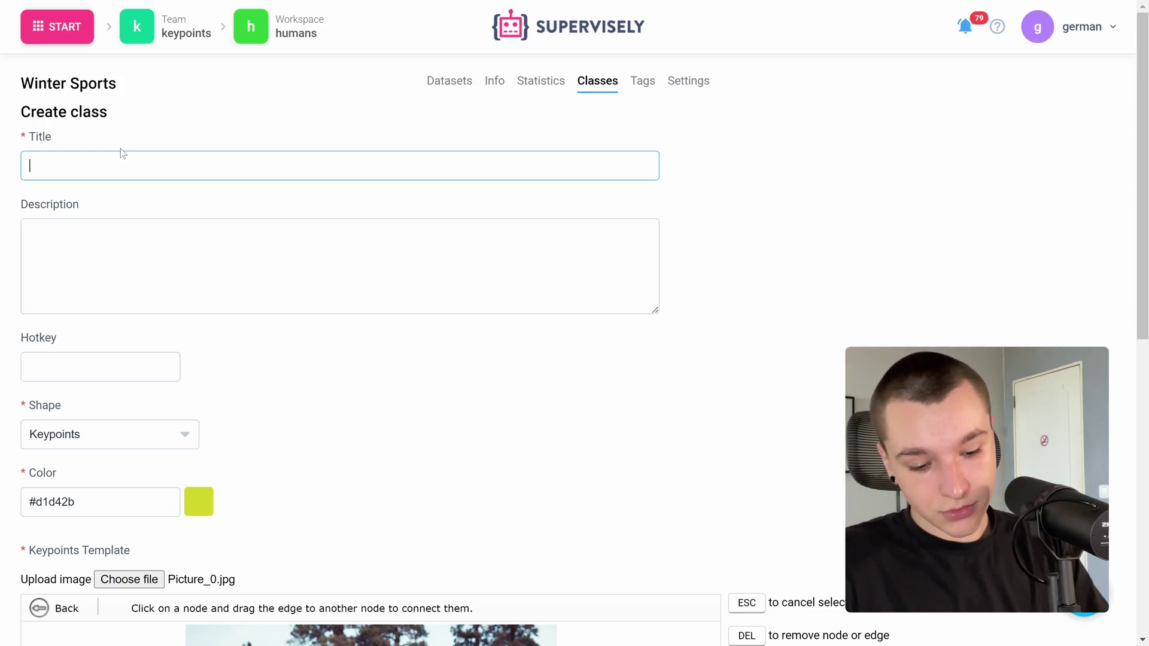
type("person")
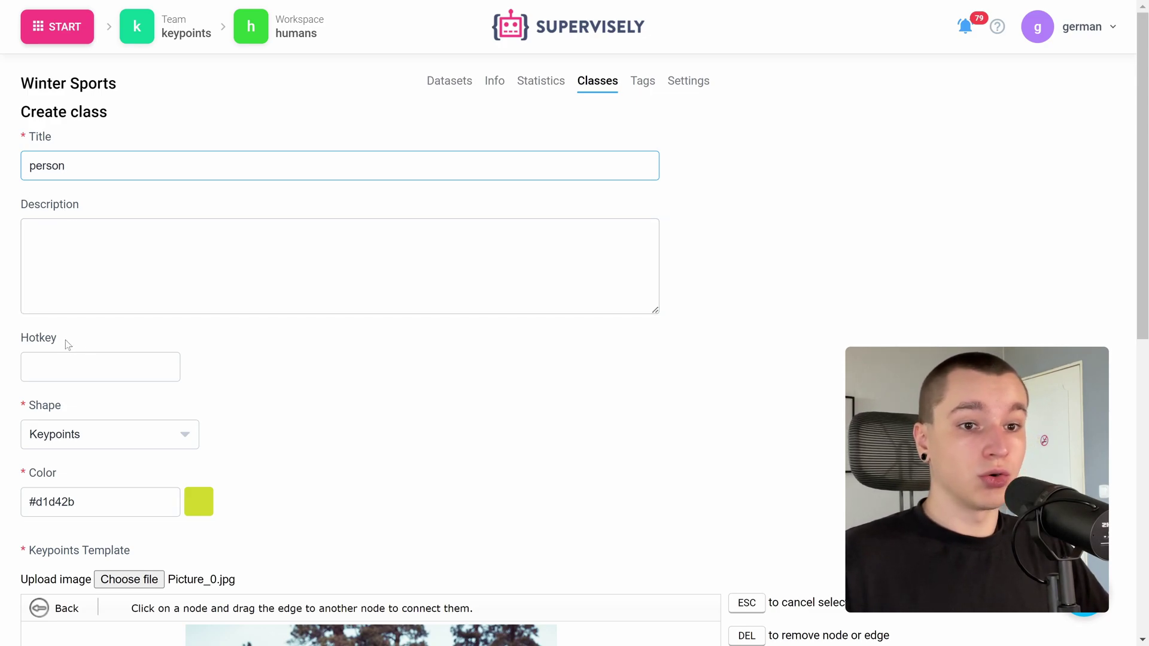
scroll(58, 336, "down", 2)
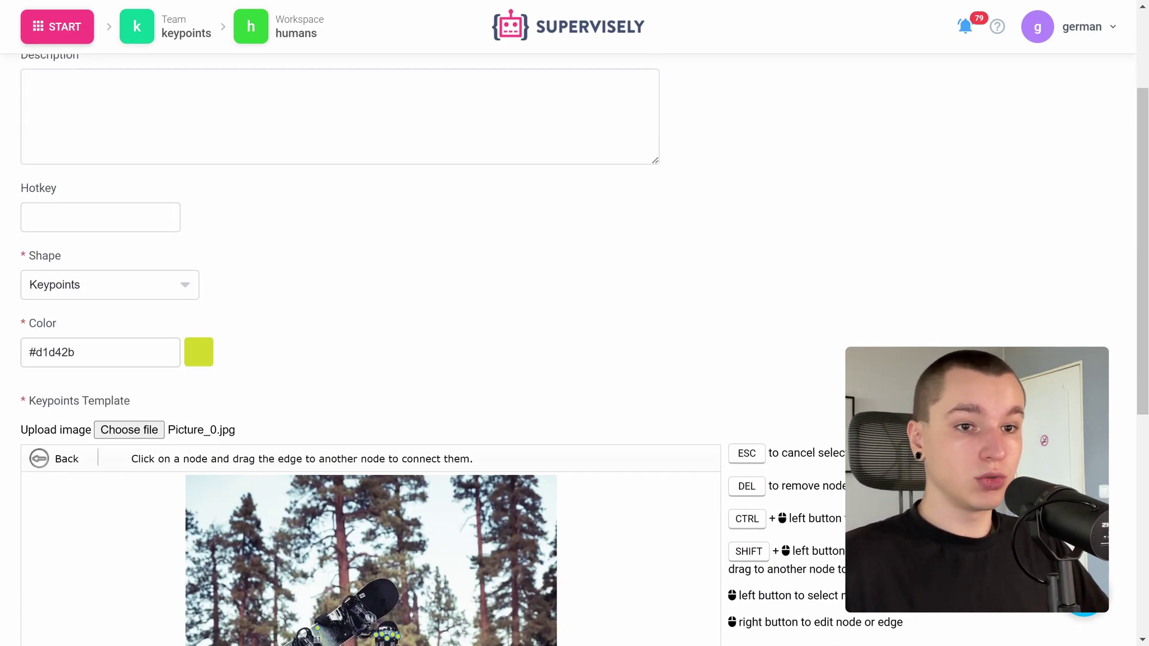
left_click(82, 342)
left_click(29, 284)
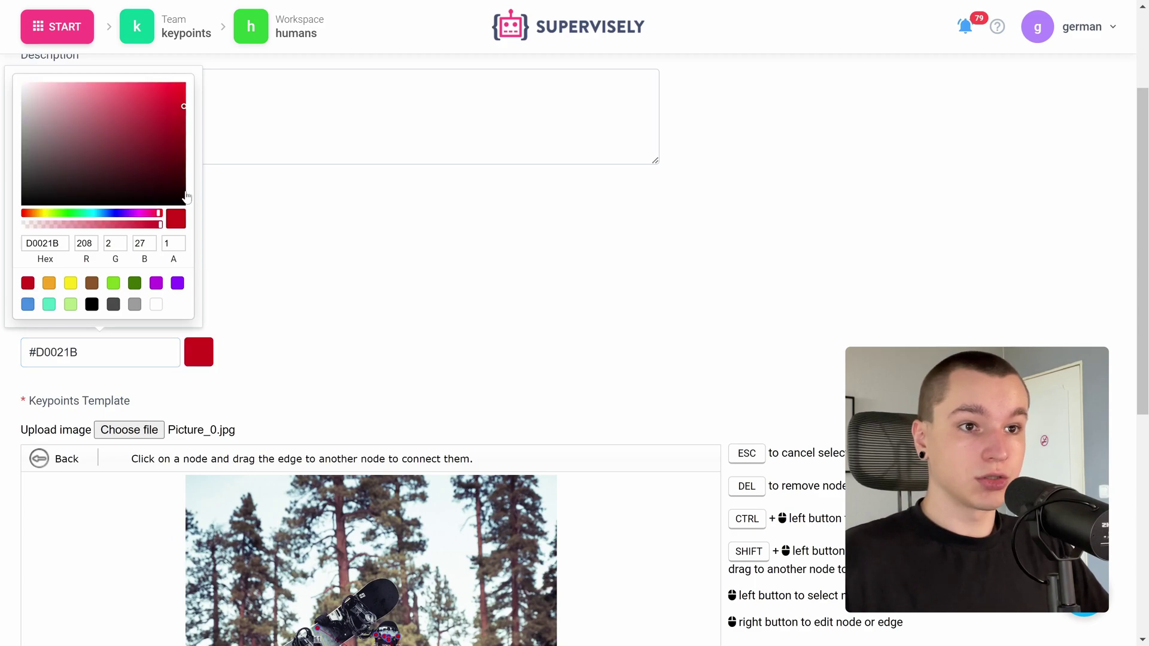
left_click(883, 218)
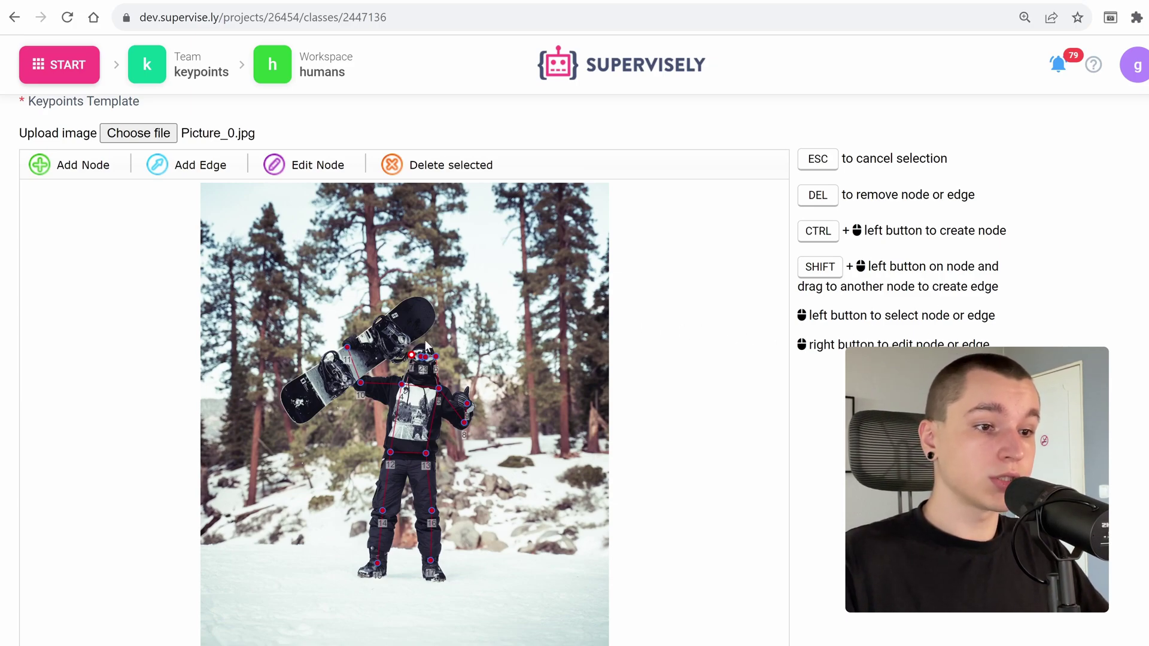
left_click(403, 384)
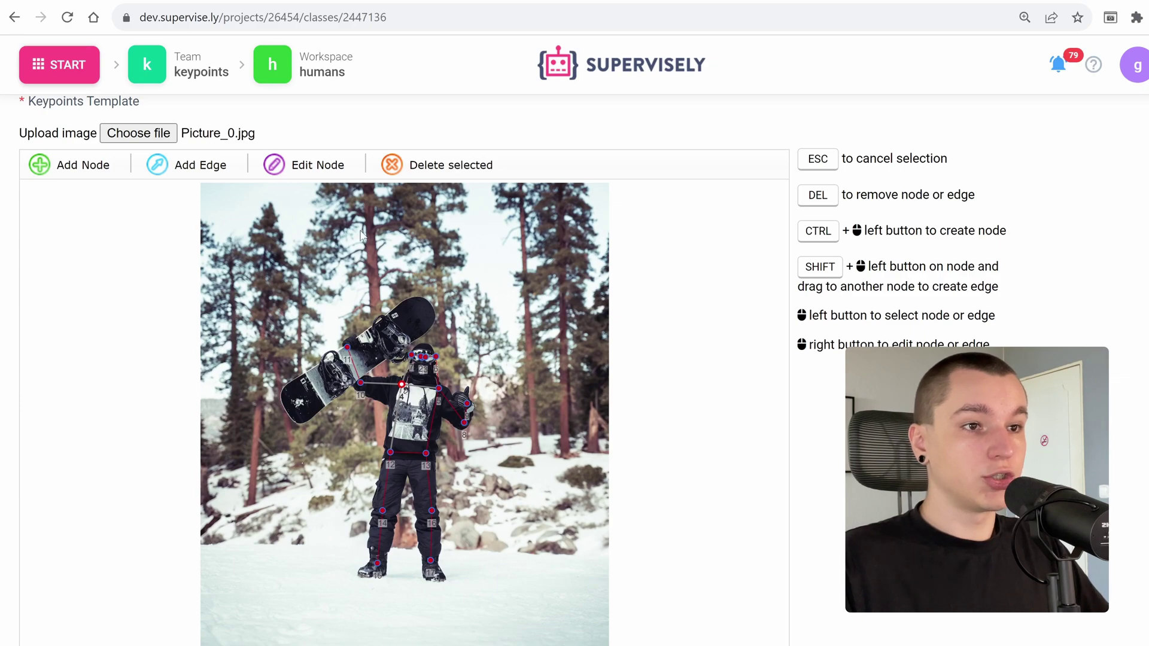
left_click(305, 165)
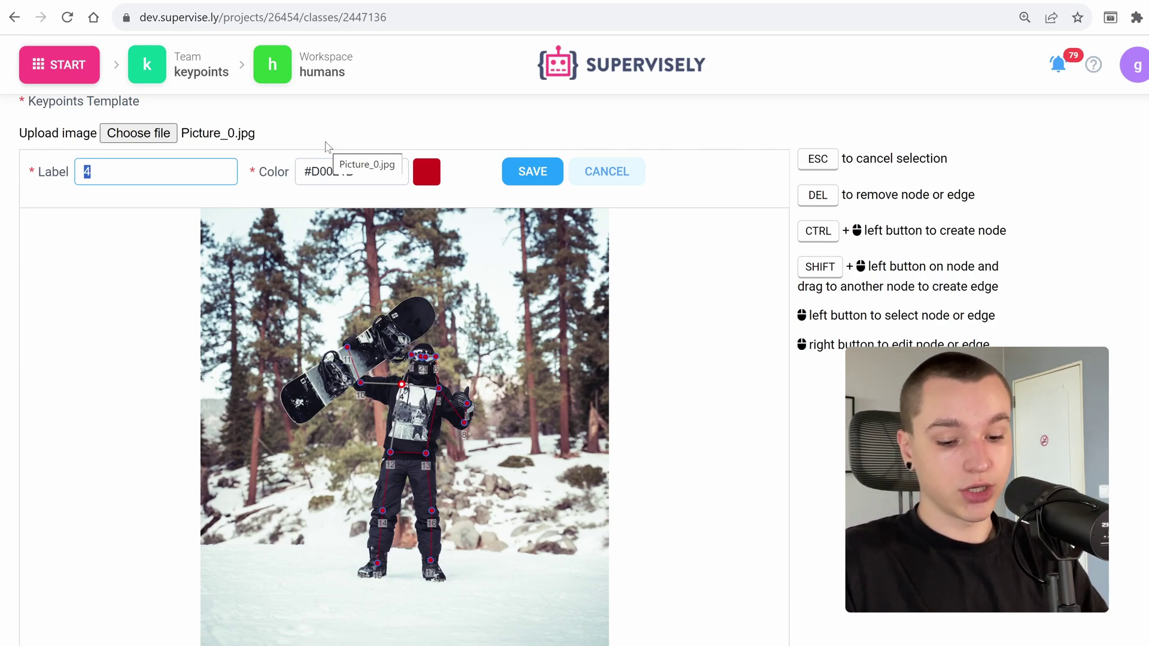
type("right shoulder")
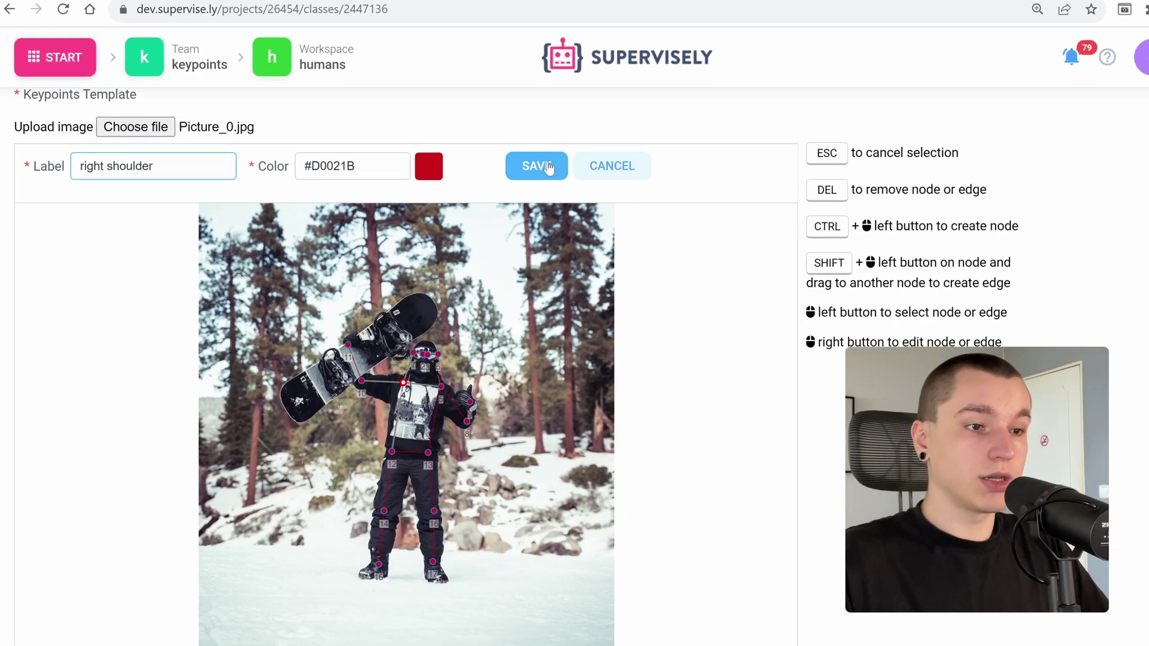
left_click(548, 168)
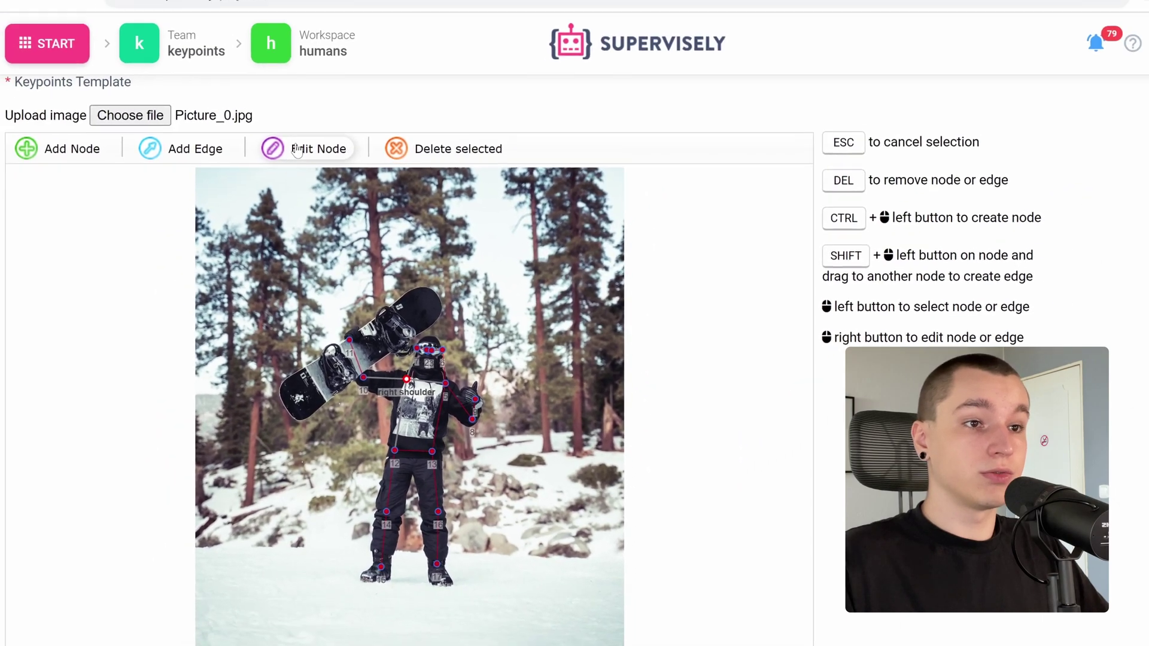
right_click(458, 332)
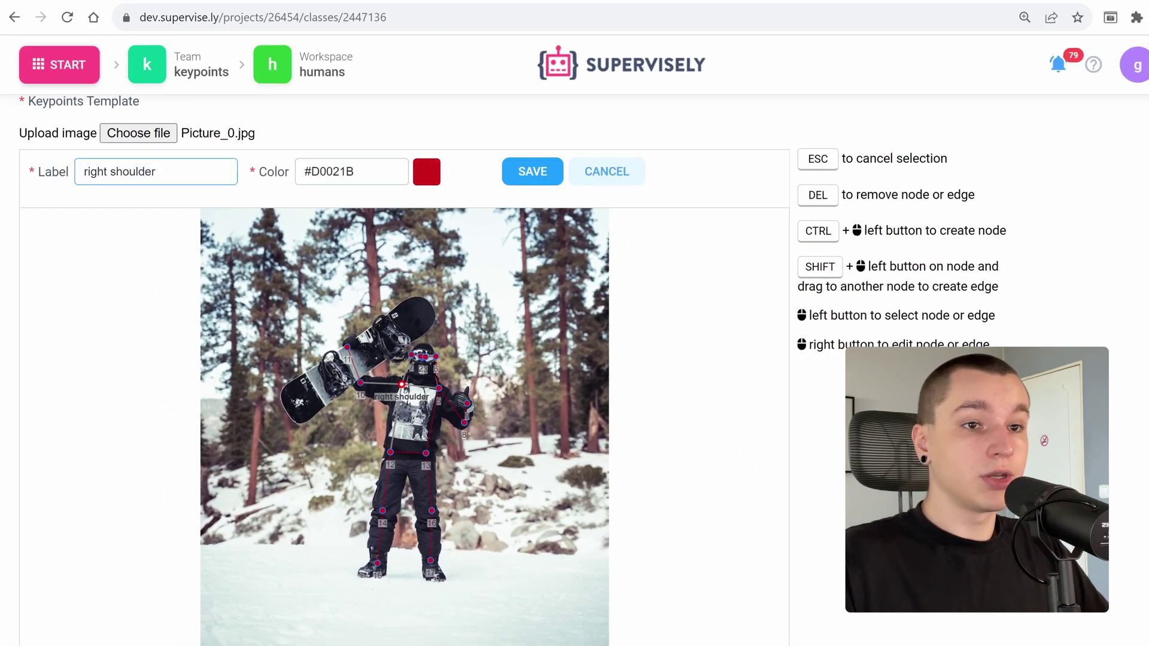
key("ctrl+a")
type("4")
left_click(536, 179)
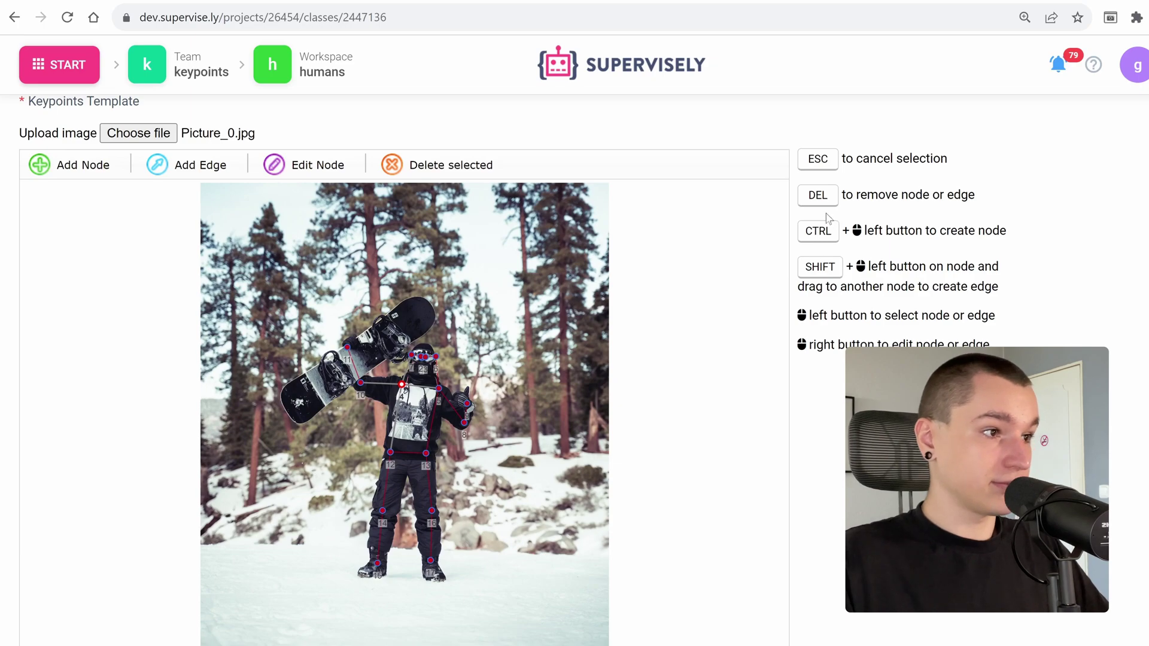
scroll(1026, 306, "down", 3)
Step: Save the person class, reopen Picture_0.jpg from Pictures, and select the keypoints tool
left_click(35, 542)
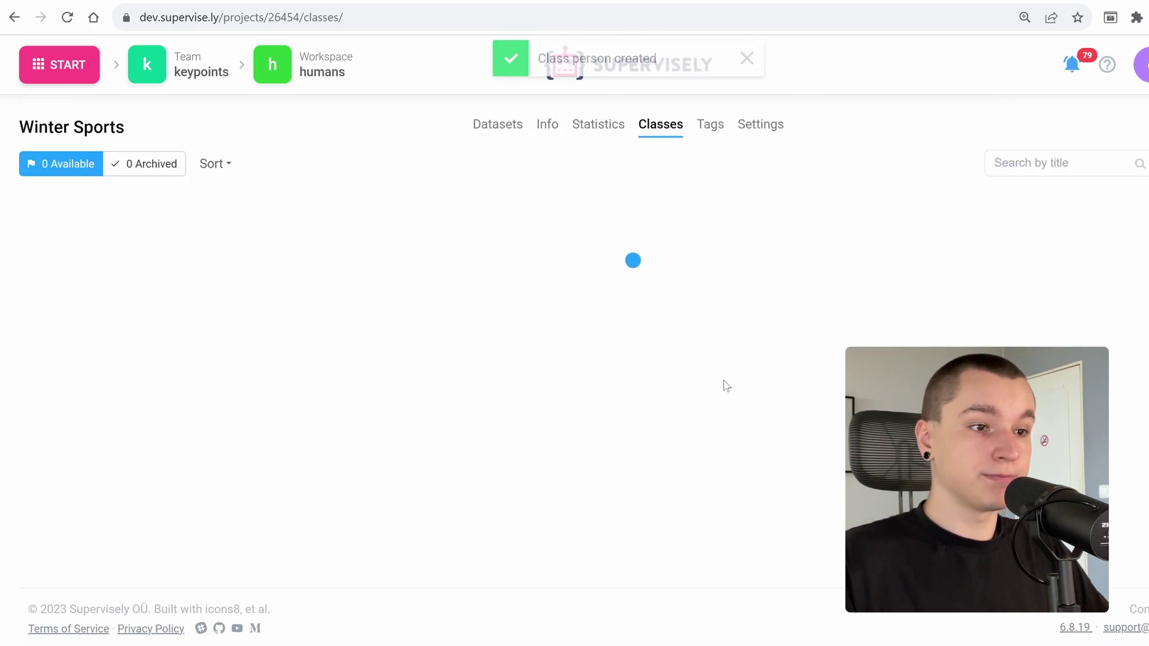
left_click(496, 128)
left_click(136, 284)
left_click(114, 252)
left_click(20, 468)
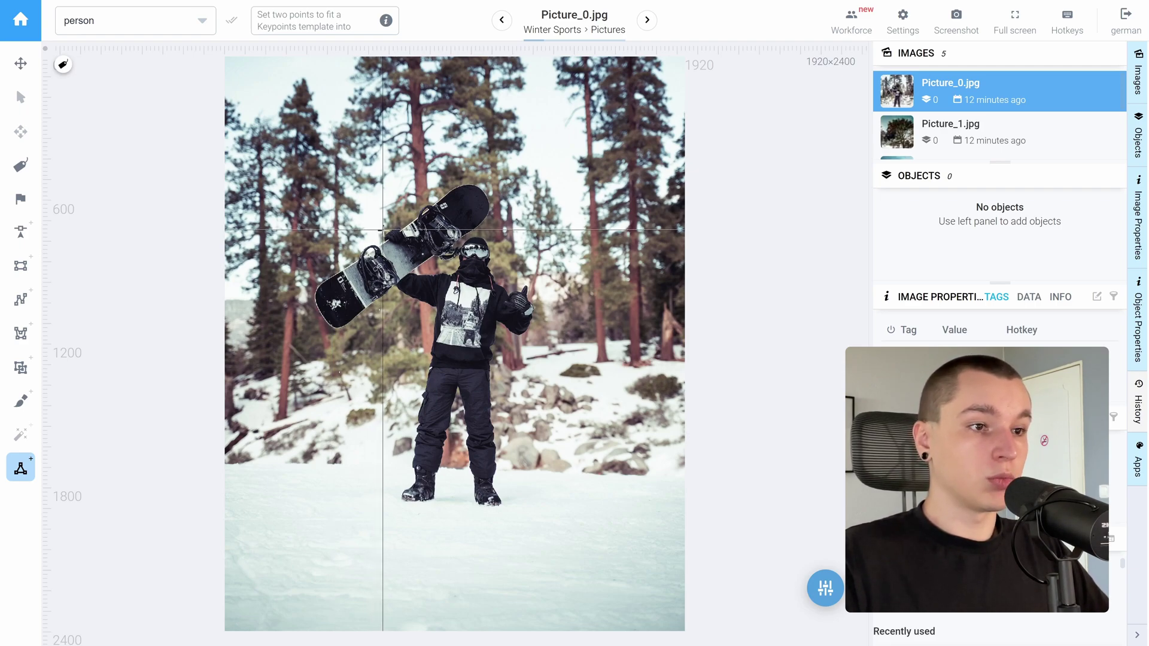
Step: Fit the person skeleton over the snowboarder with two points, then tighten its box corners
left_click(389, 231)
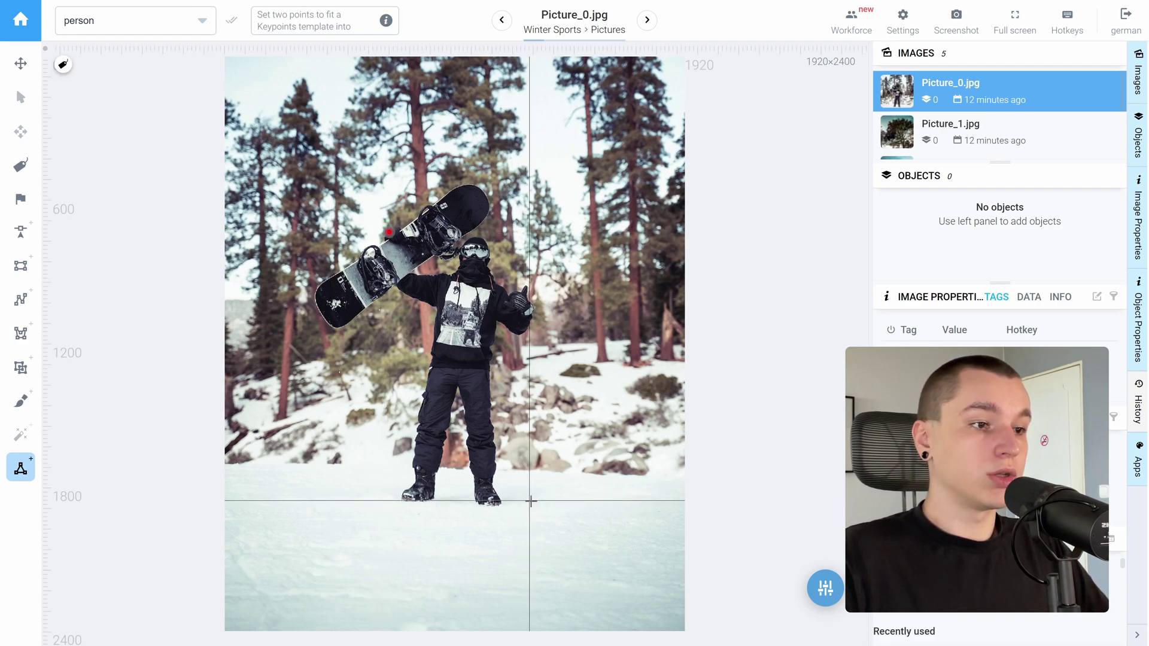
left_click(534, 507)
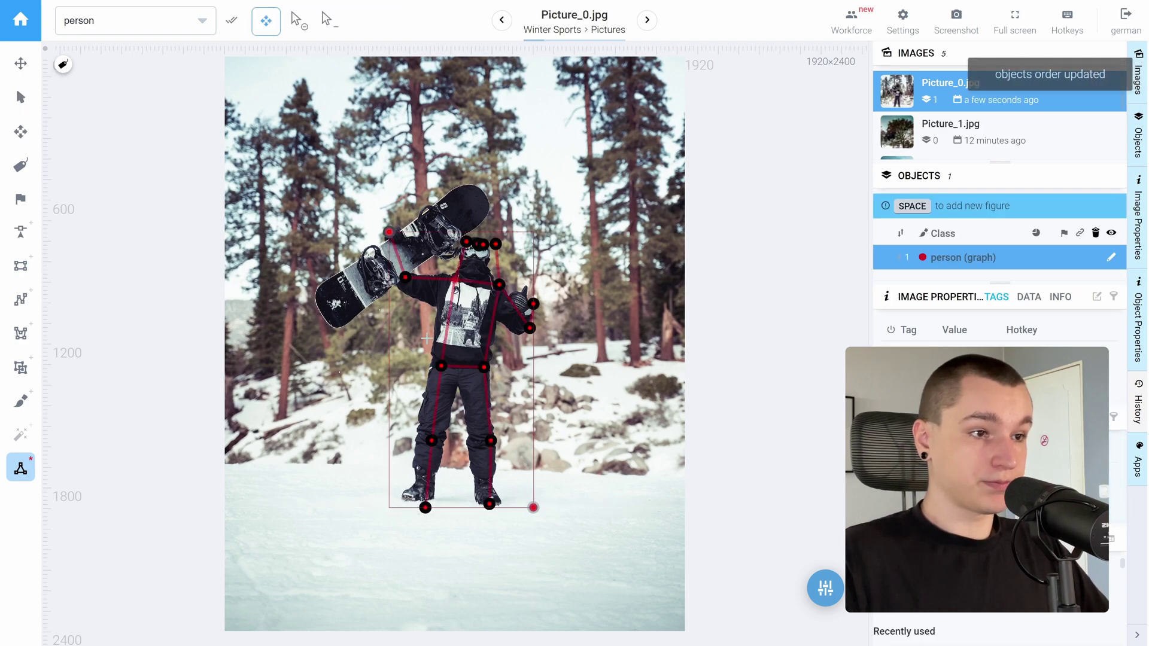
left_click_drag(389, 232, 390, 241)
left_click_drag(534, 508, 526, 492)
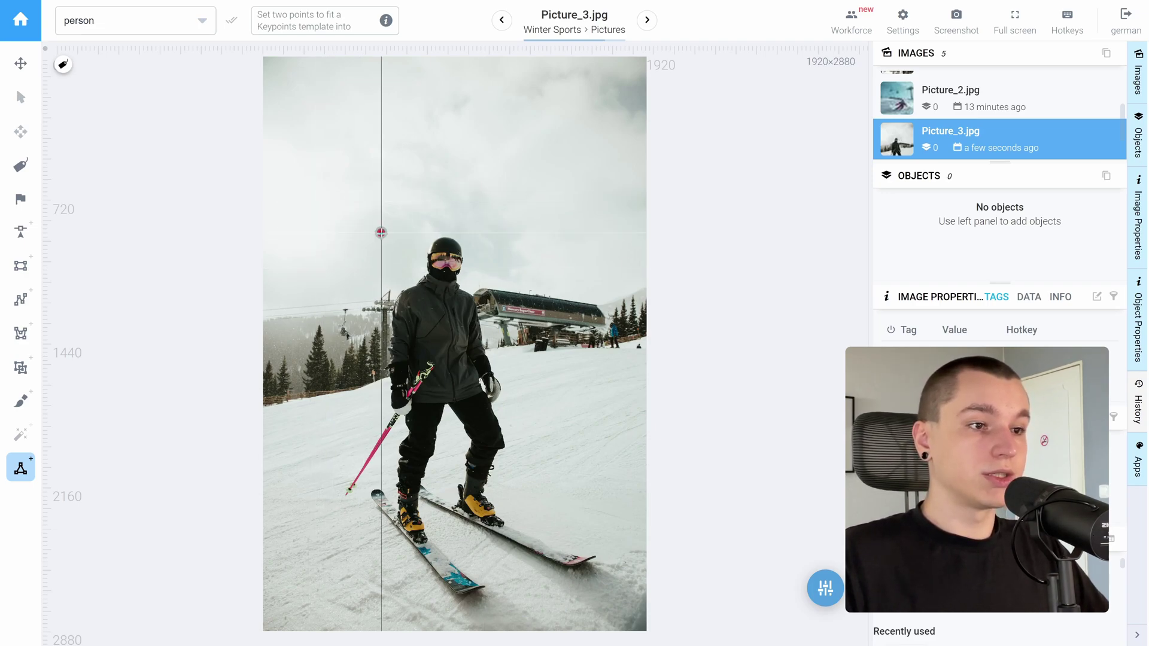
Step: Fit a person skeleton over the skier in Picture_3.jpg and tighten its box
left_click(381, 233)
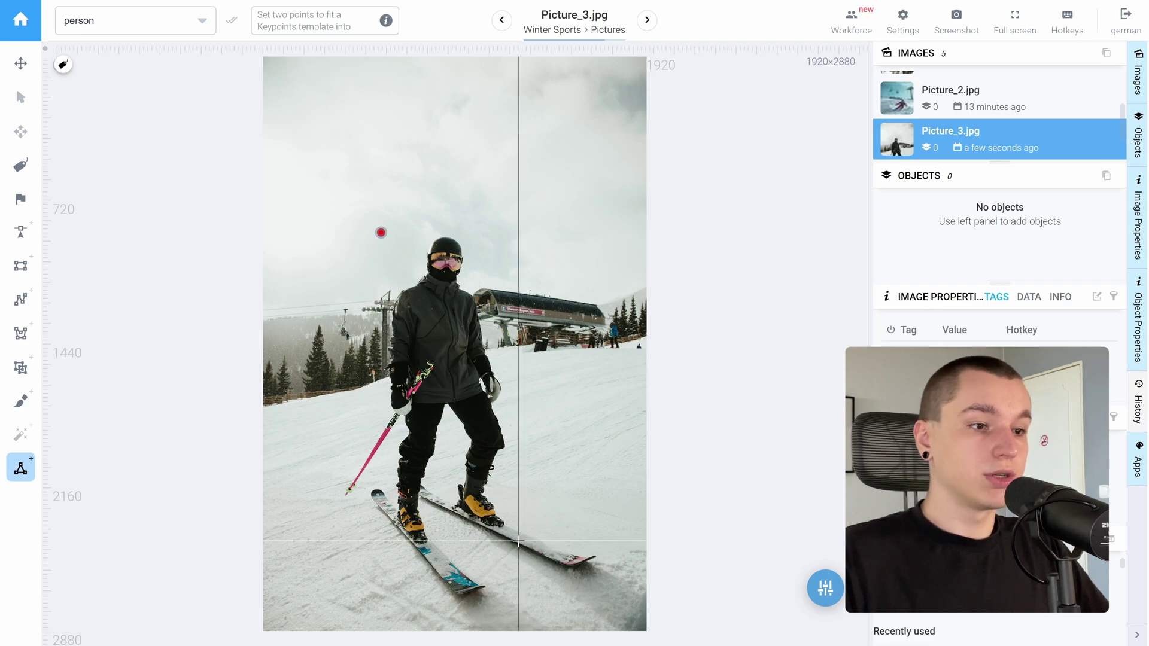
left_click(513, 543)
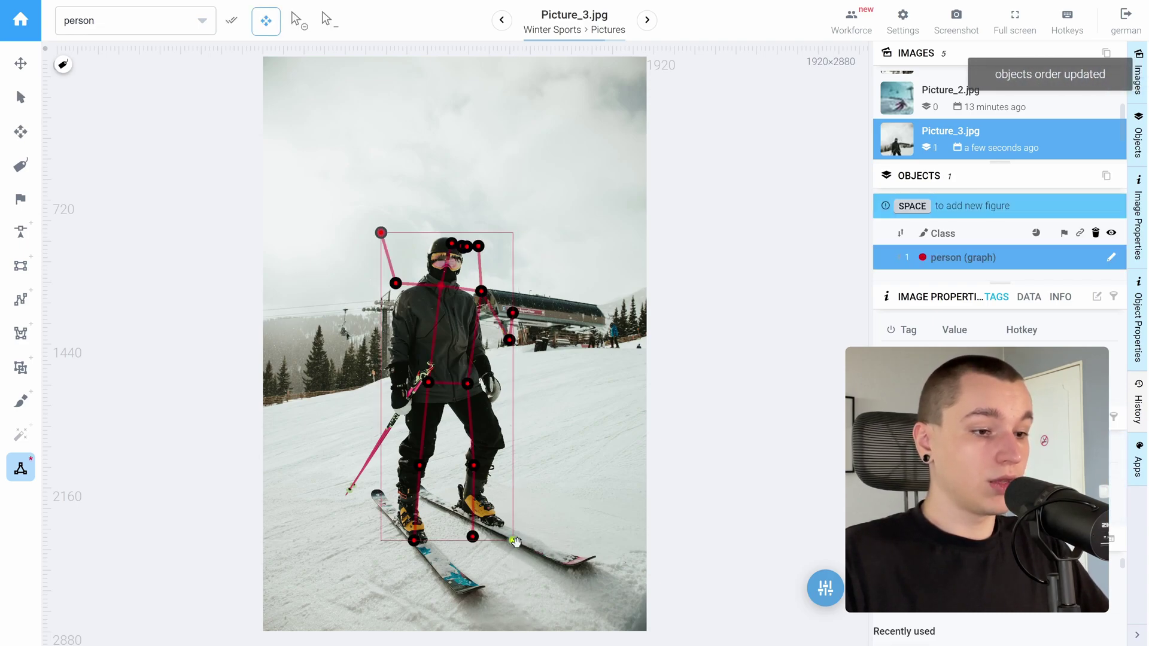
left_click_drag(513, 543, 504, 526)
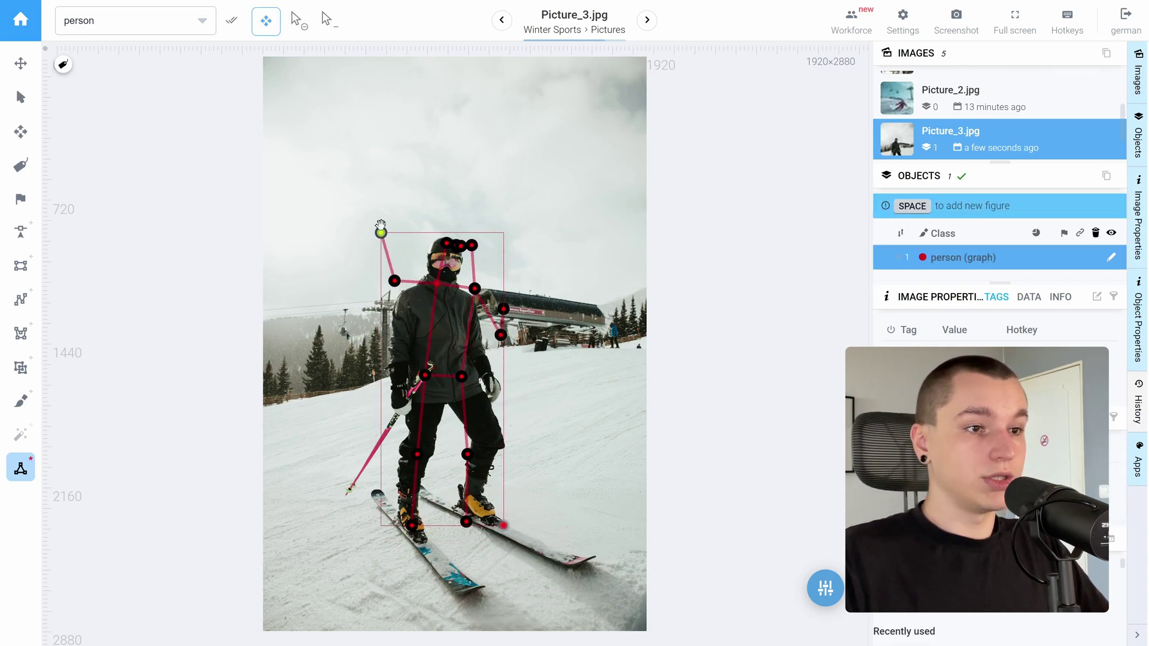
left_click_drag(380, 231, 352, 246)
left_click_drag(510, 519, 506, 519)
Step: Move the wrist, neck, hip, knee and ankle keypoints onto the skier's body
left_click_drag(497, 345, 488, 379)
left_click_drag(414, 302, 416, 300)
left_click_drag(406, 383, 473, 384)
left_click_drag(394, 458, 416, 452)
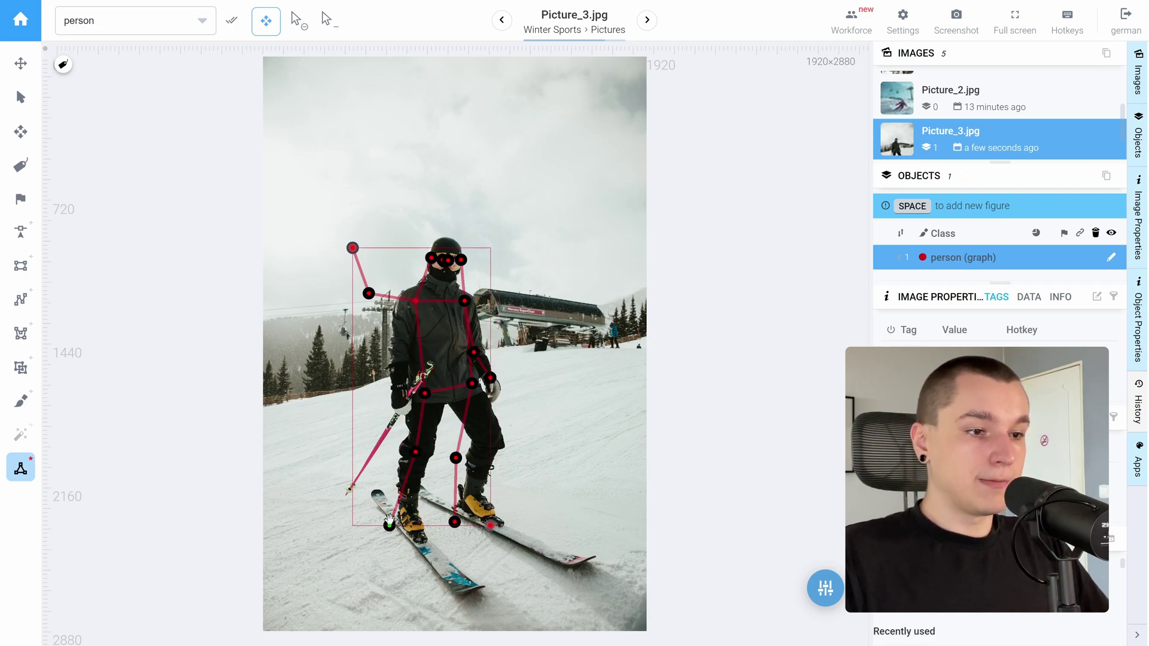
left_click_drag(389, 526, 402, 511)
left_click_drag(457, 458, 491, 442)
left_click_drag(454, 522, 474, 495)
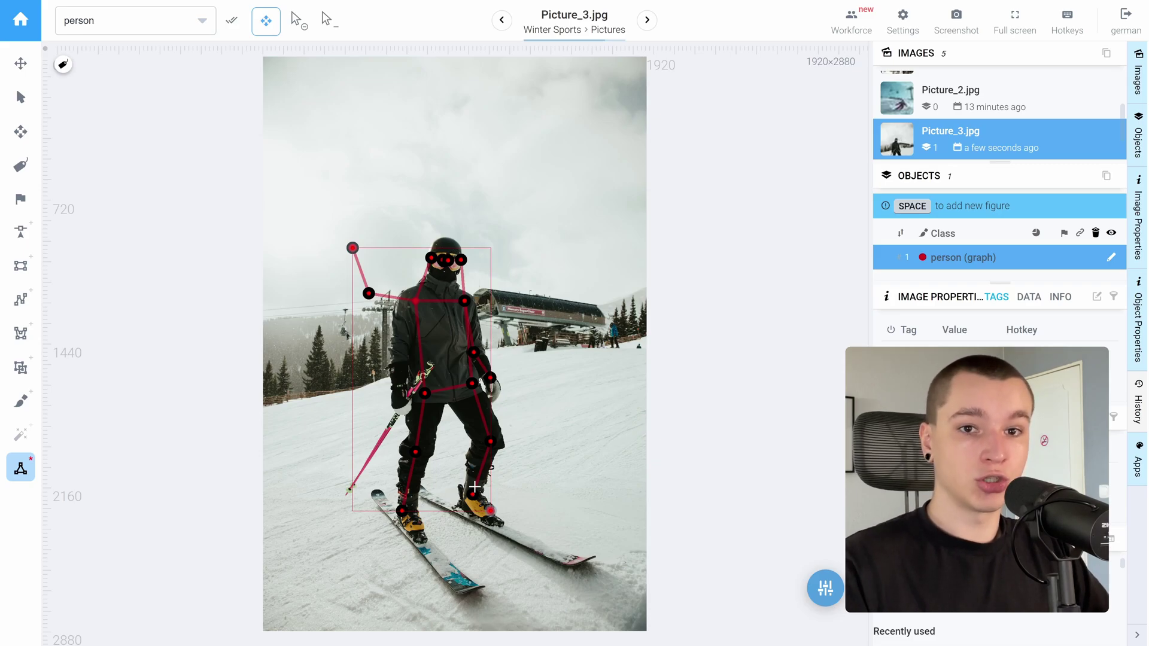
Step: Browse the Neural networks apps filtered to POSE ESTIMATION (KEYPOINTS)
left_click(21, 20)
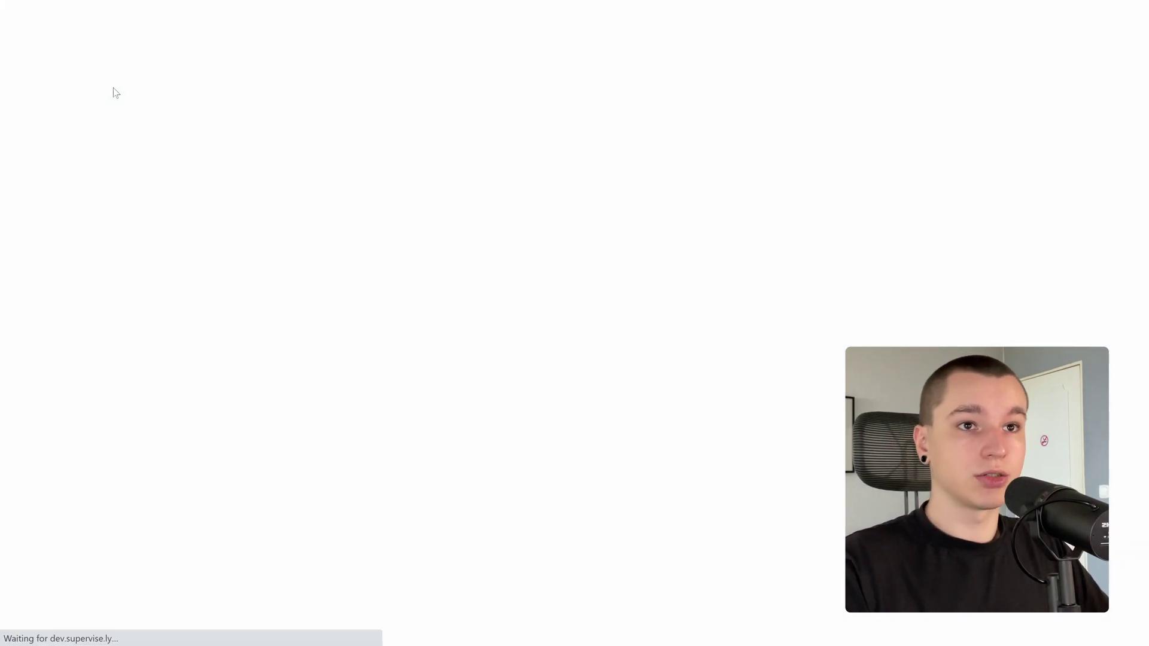
left_click(70, 42)
left_click(108, 131)
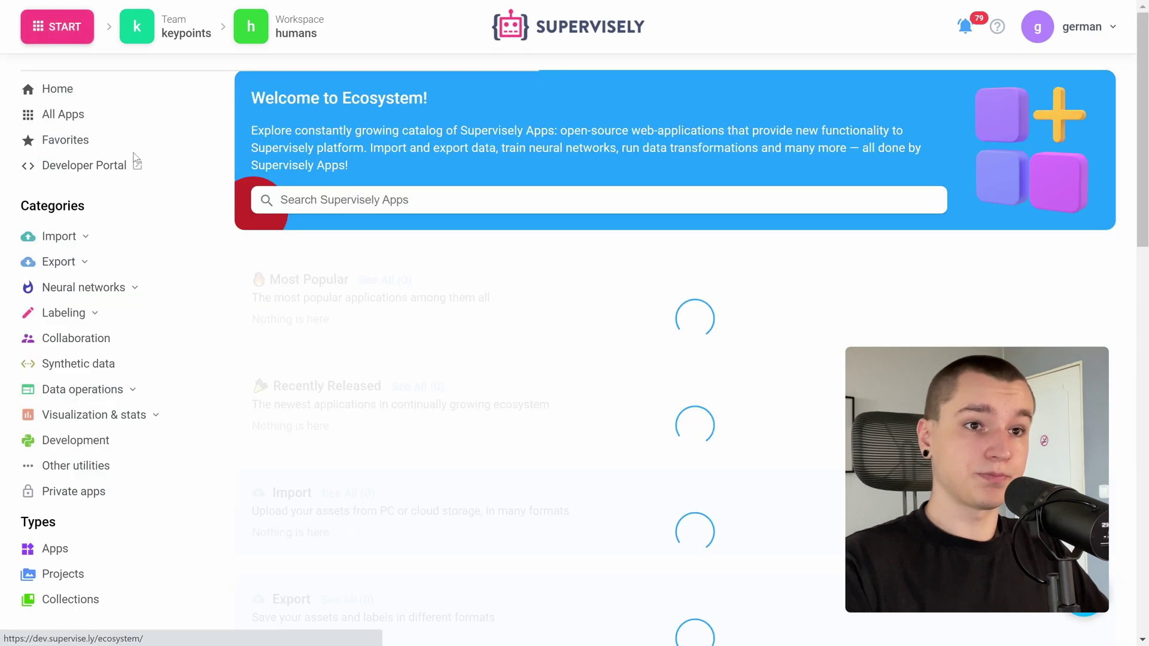
left_click(91, 27)
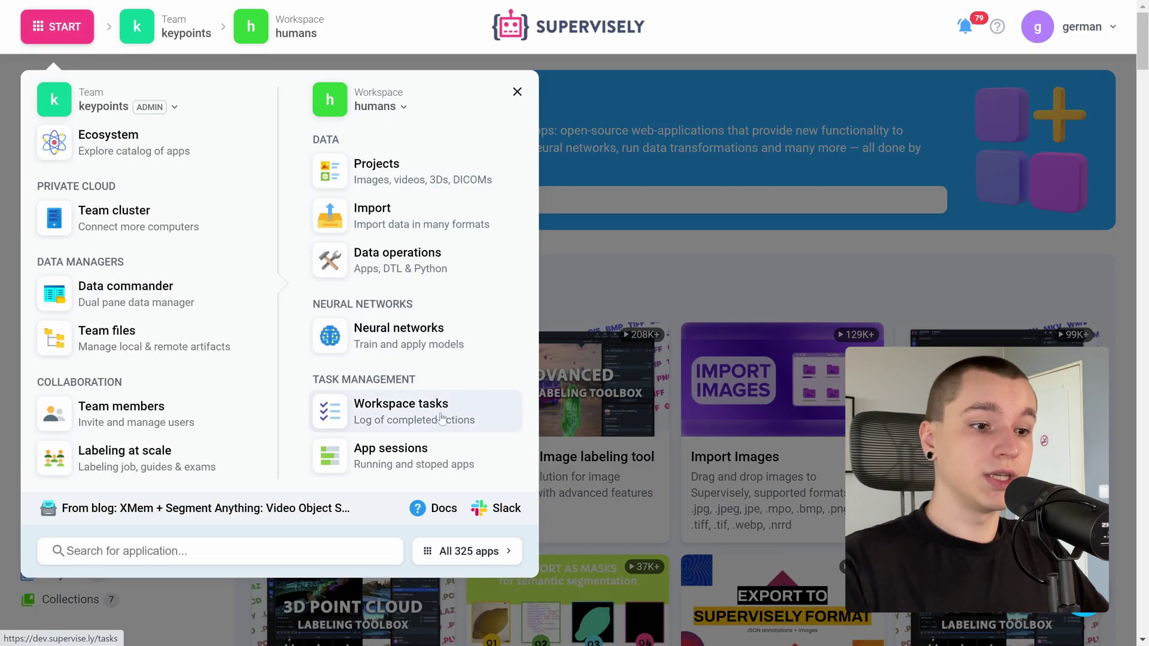
left_click(424, 350)
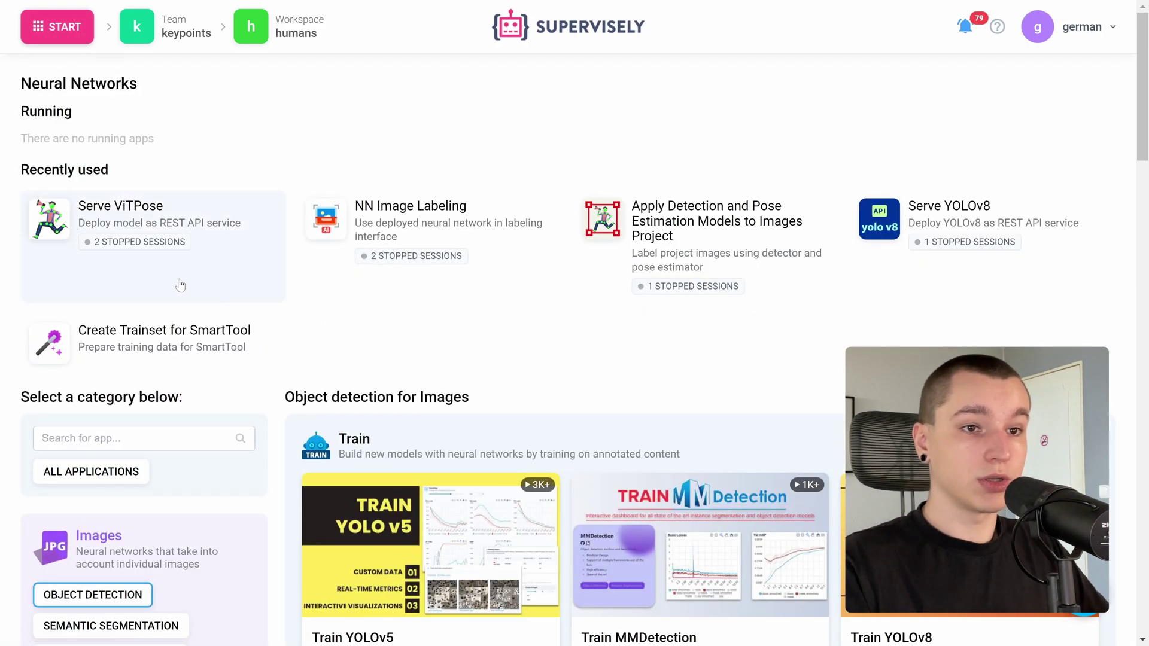
scroll(298, 354, "down", 5)
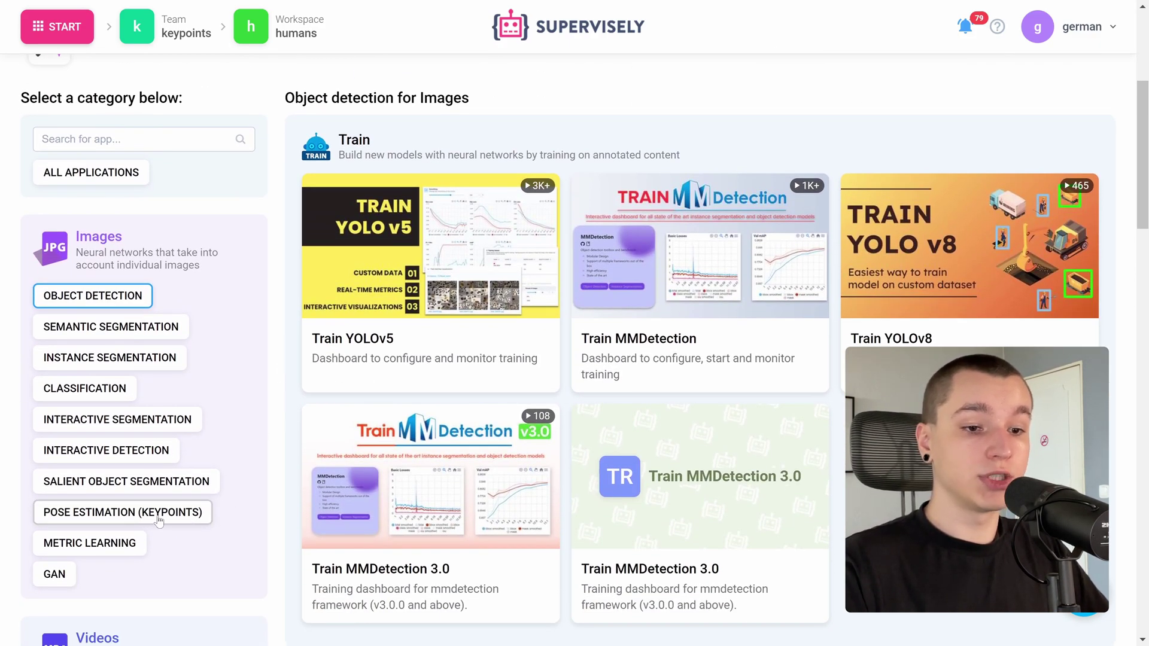
left_click(199, 519)
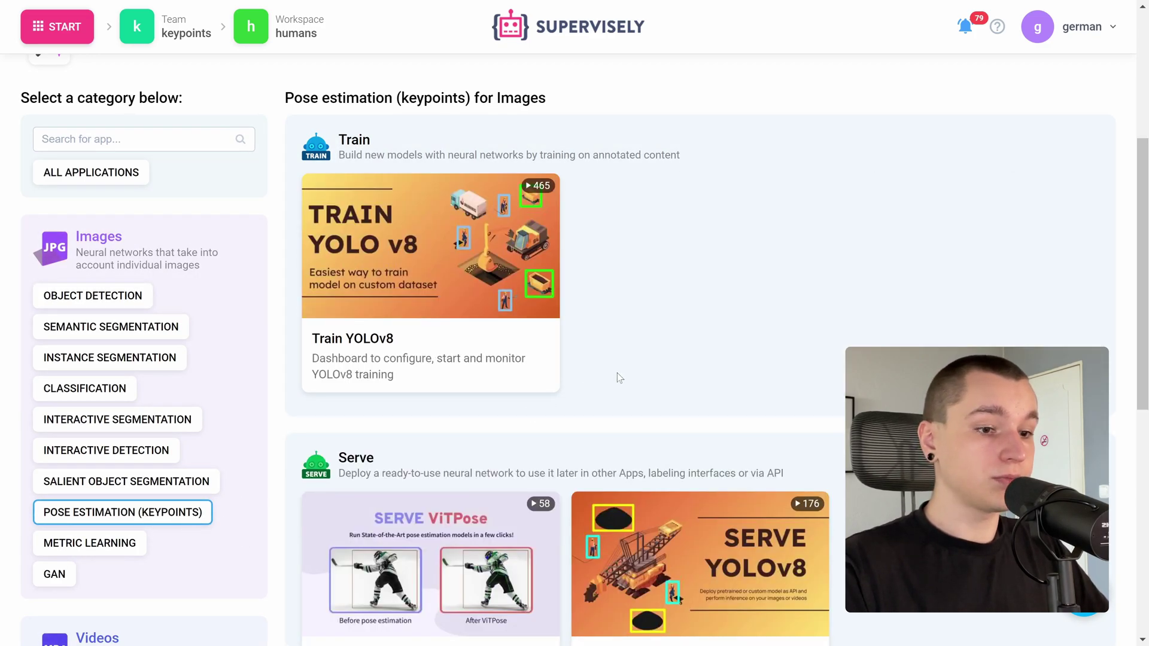
scroll(619, 377, "down", 4)
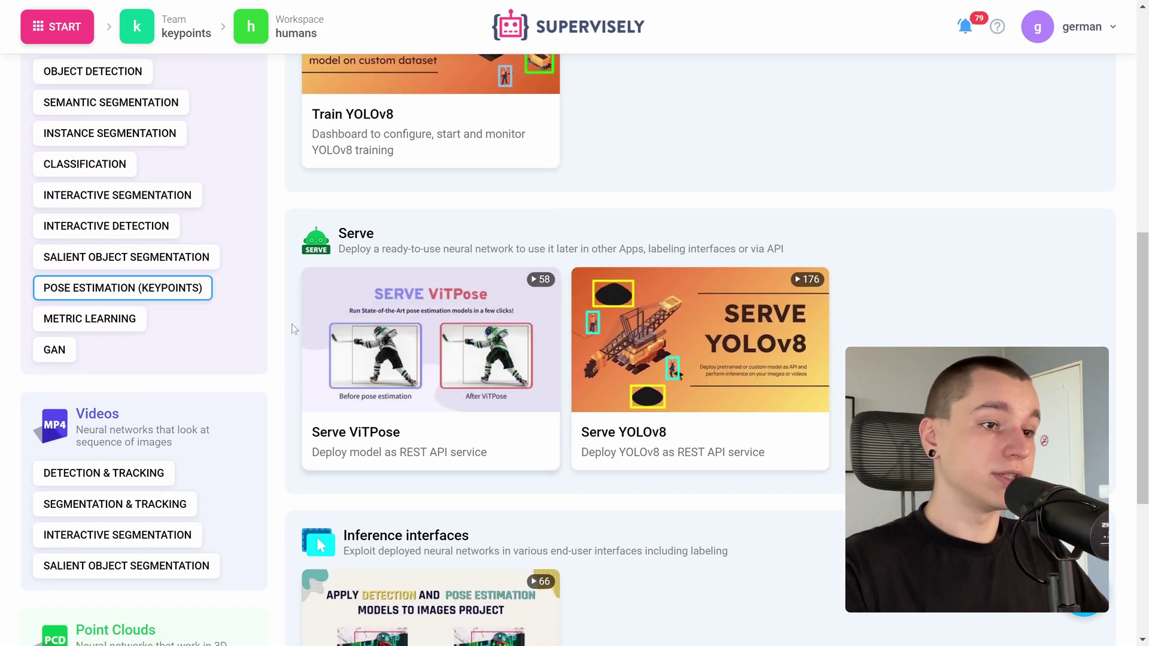
Step: Launch Serve ViTPose on the RTX A5000 agent via Advanced settings
mouse_move(516, 421)
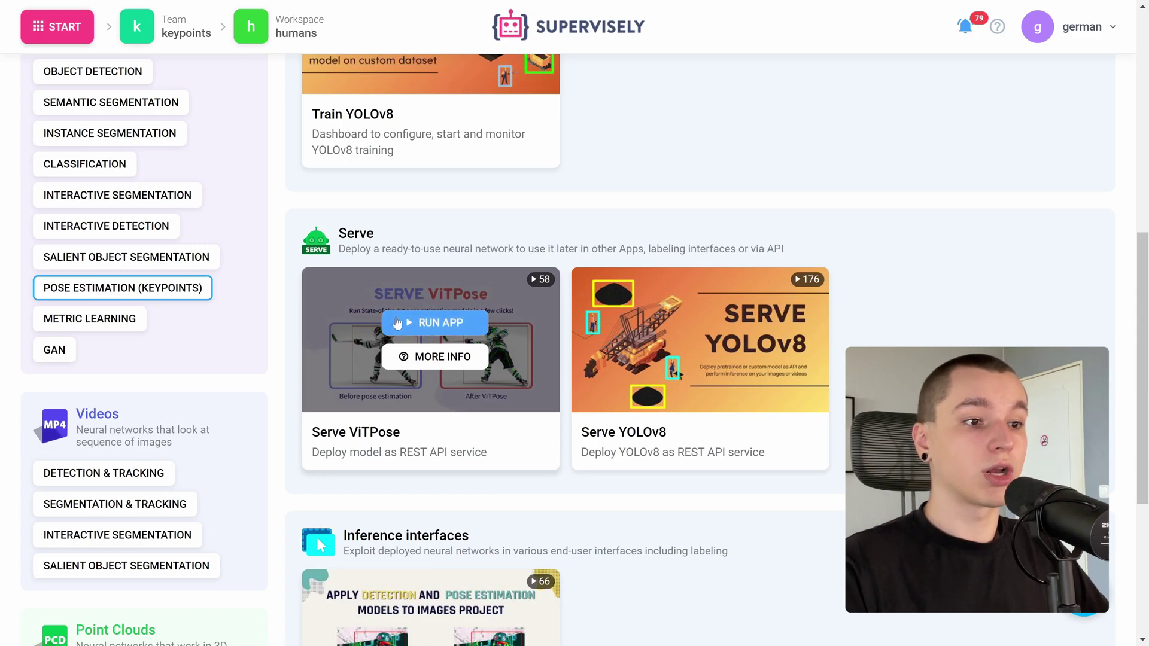
left_click(396, 323)
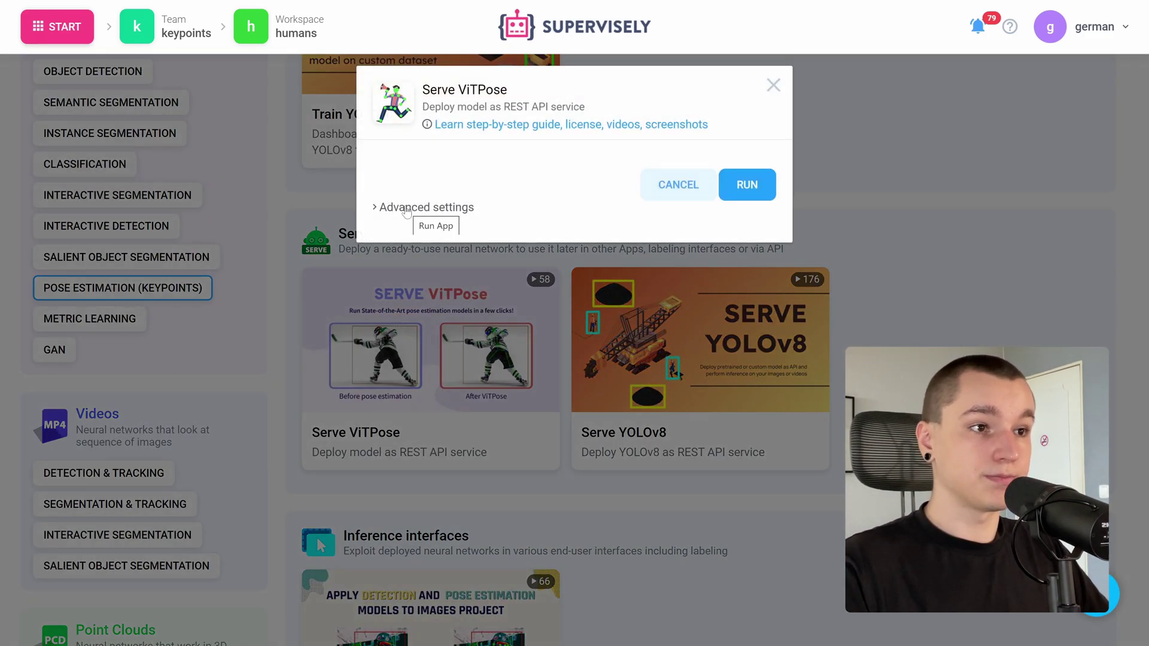
left_click(406, 207)
left_click(436, 356)
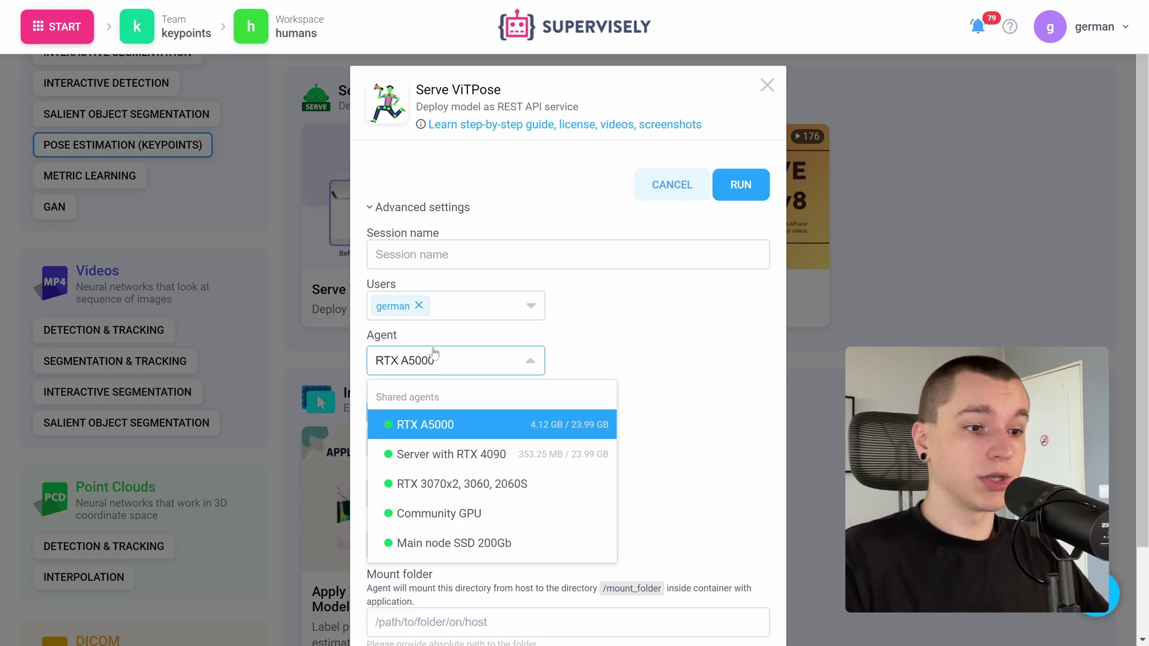
left_click(471, 422)
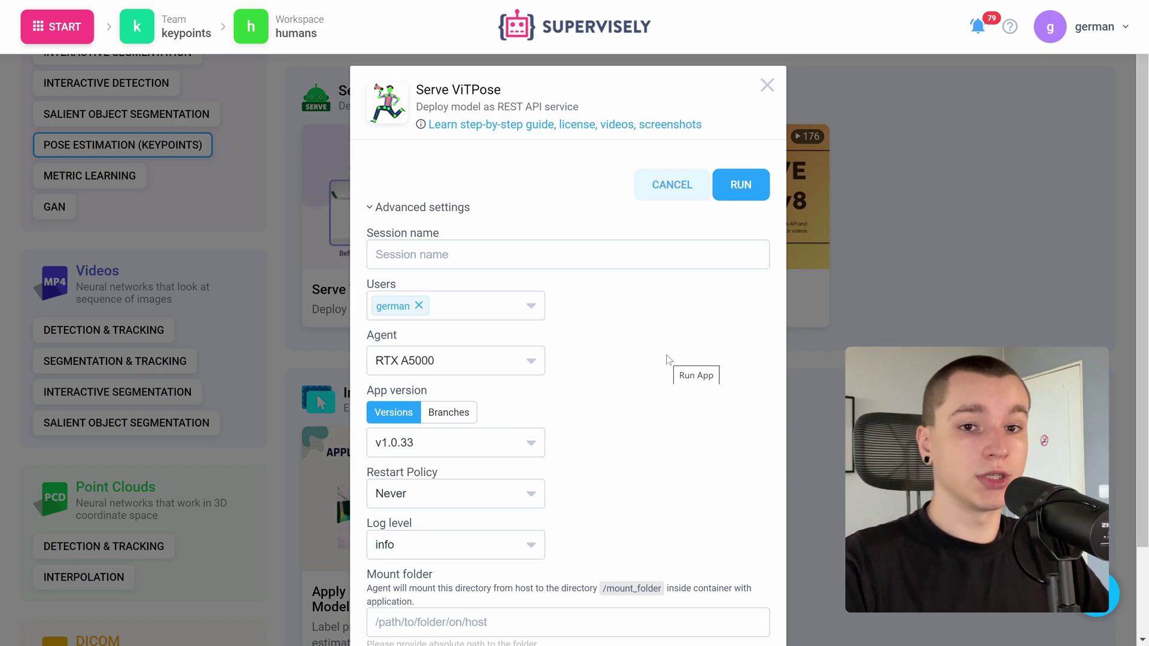
left_click(741, 185)
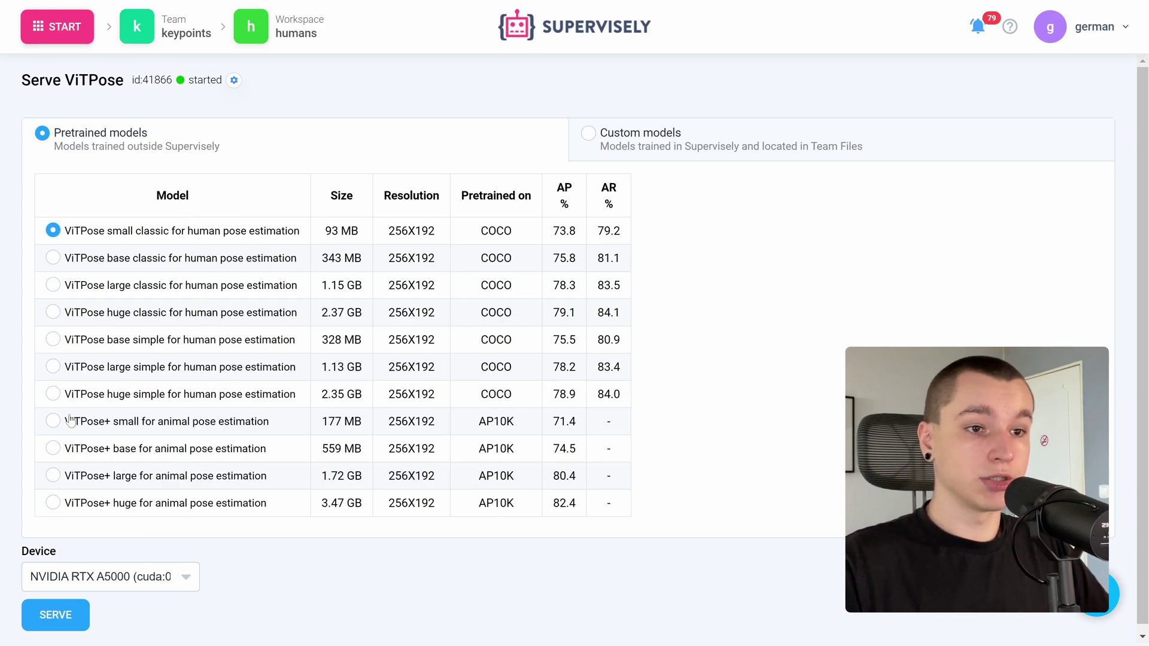
Step: Select the ViTPose large classic model and serve it on CUDA:0
left_click(112, 287)
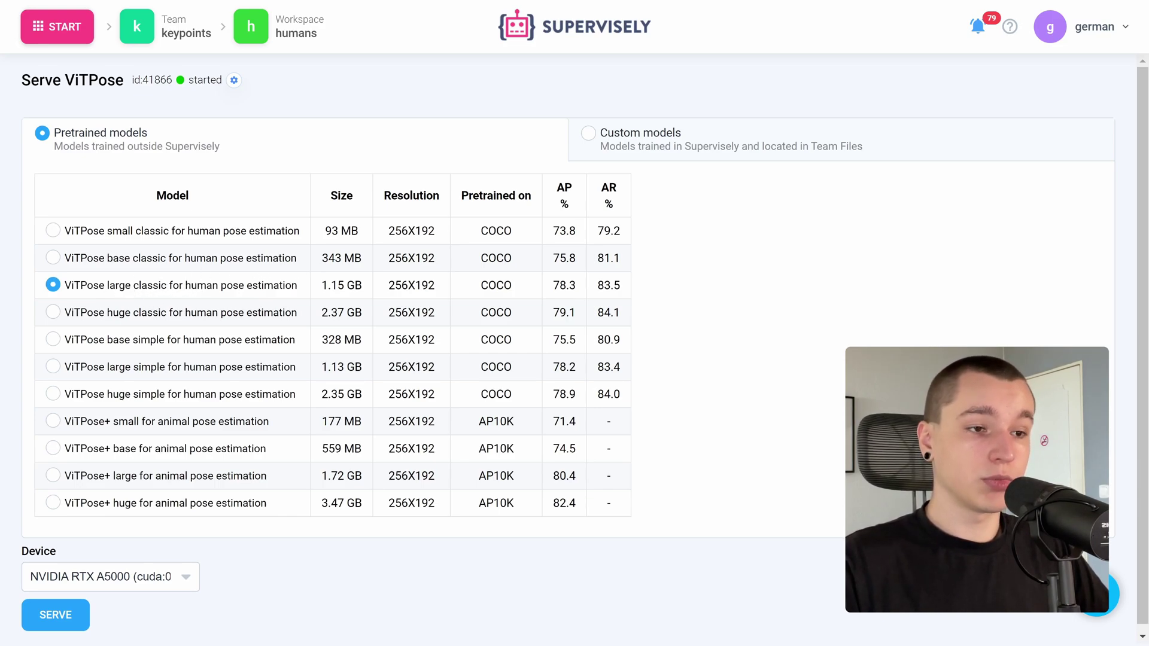
scroll(376, 236, "down", 1)
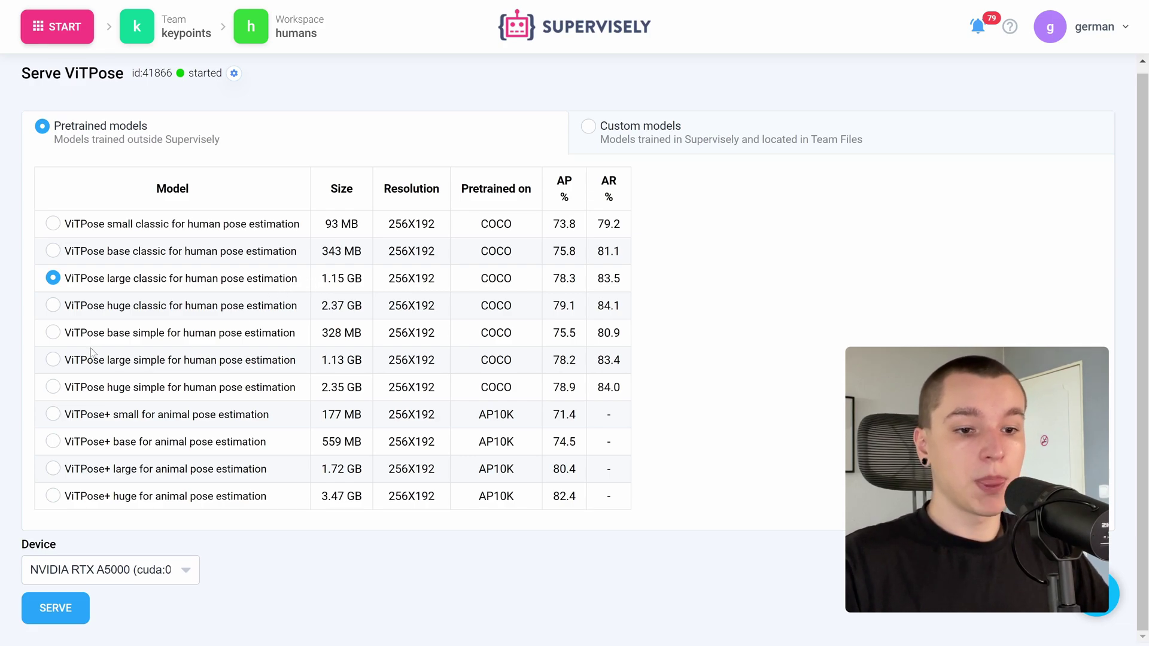
left_click(69, 612)
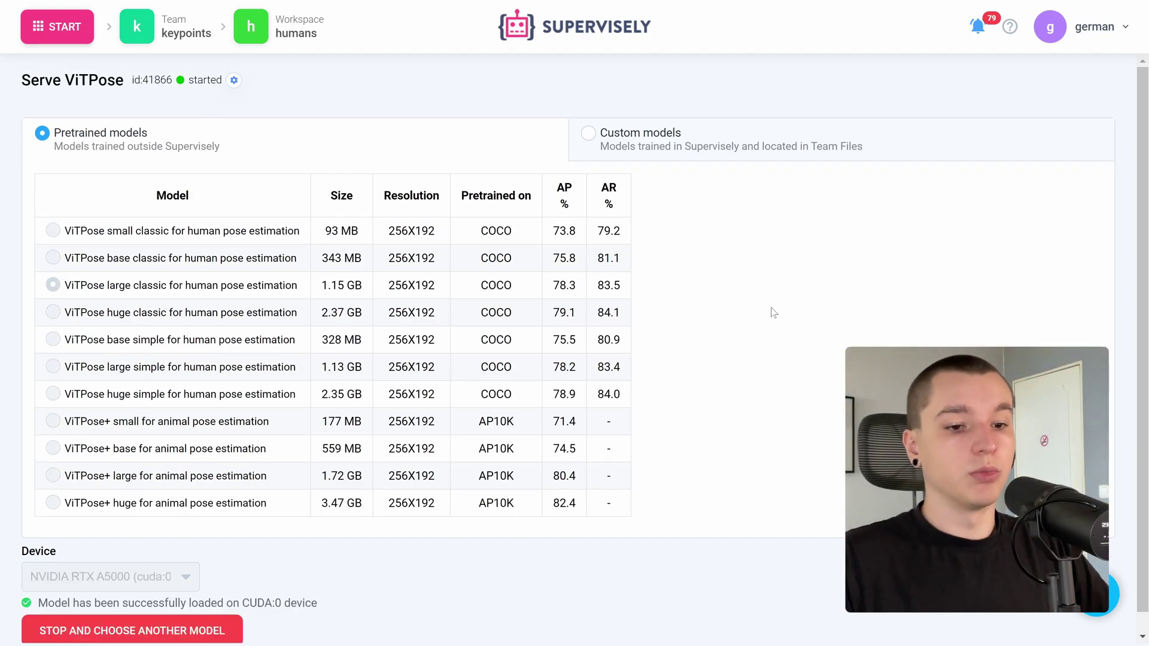
Step: Go to humans › Winter Sports › Pictures and open Picture_2.jpg in the Basic image labeling toolbox
left_click(317, 35)
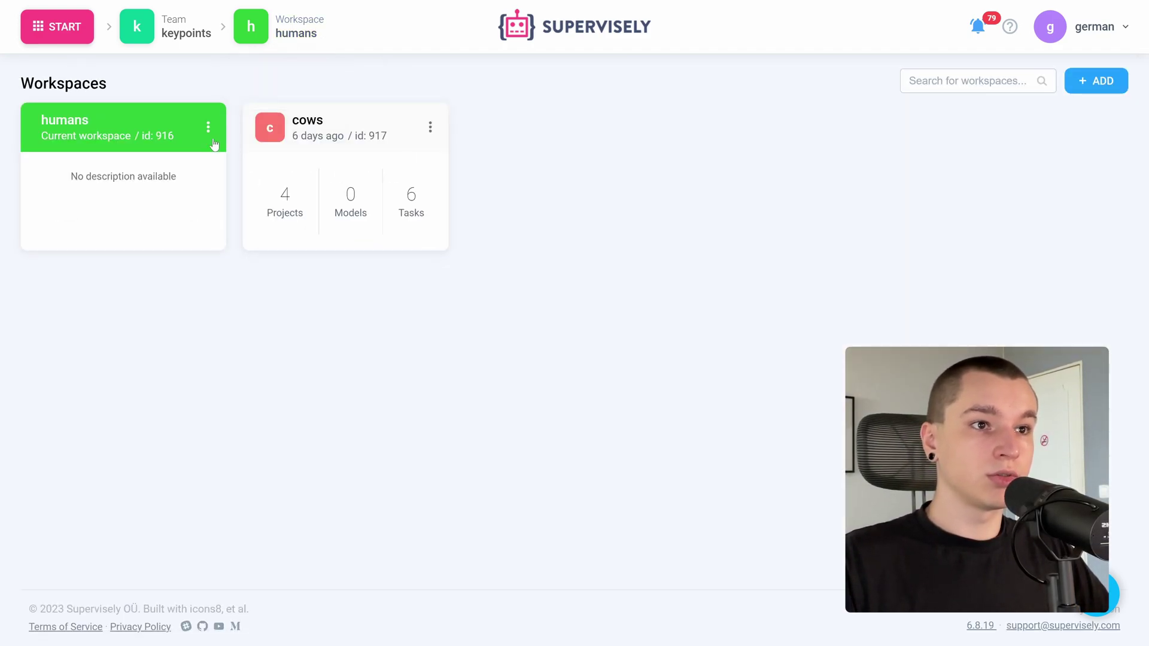
left_click(178, 136)
left_click(162, 202)
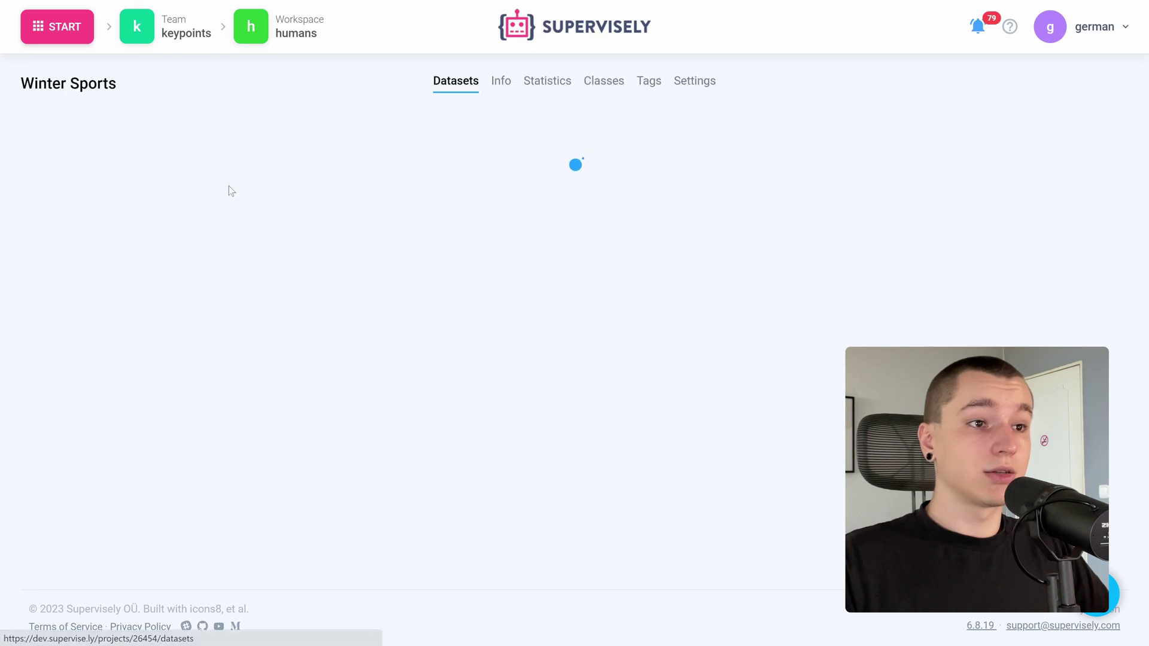
left_click(180, 201)
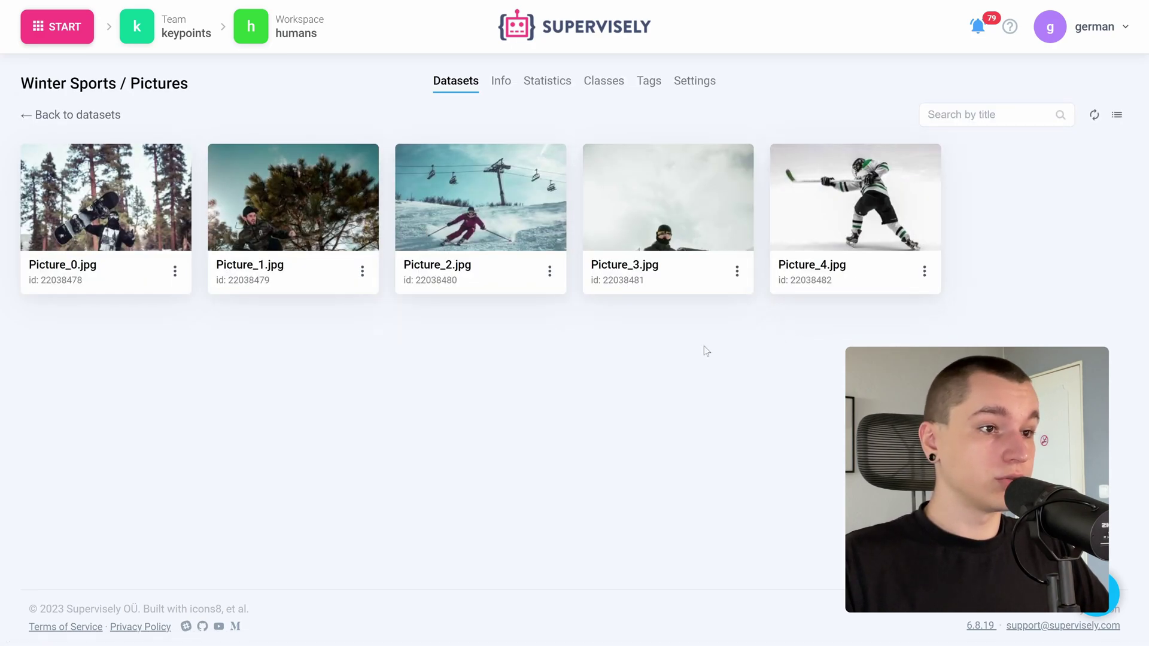
left_click(486, 228)
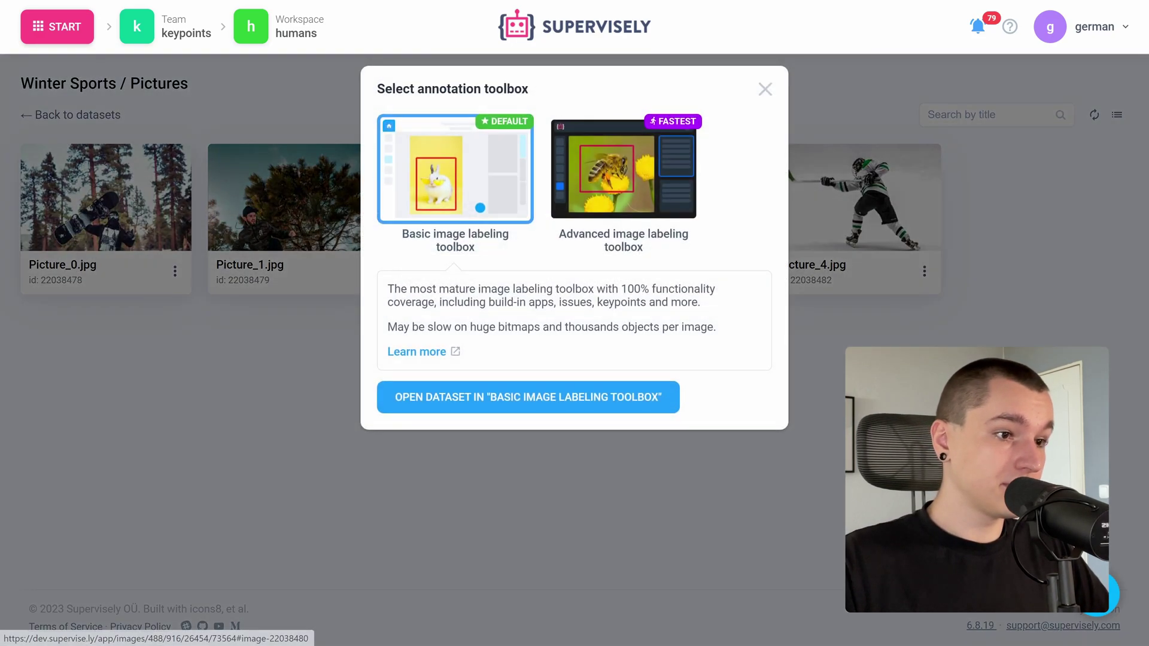
left_click(598, 397)
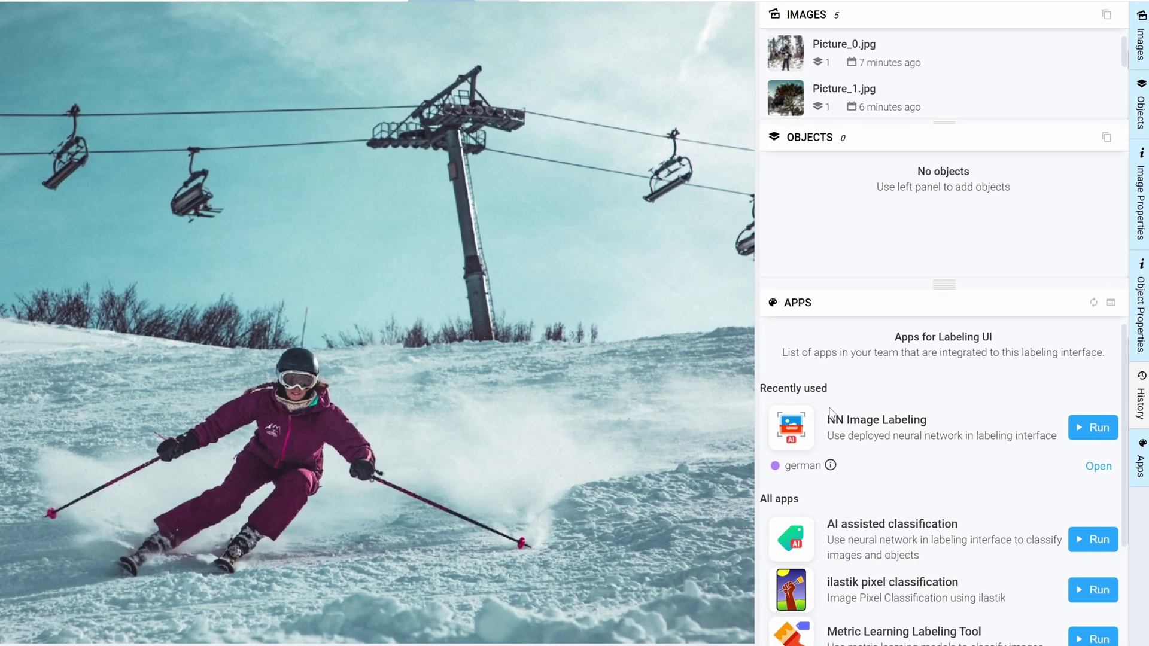
Step: Run NN Image Labeling and connect it to the Serve ViTPose session 41866
left_click(1093, 428)
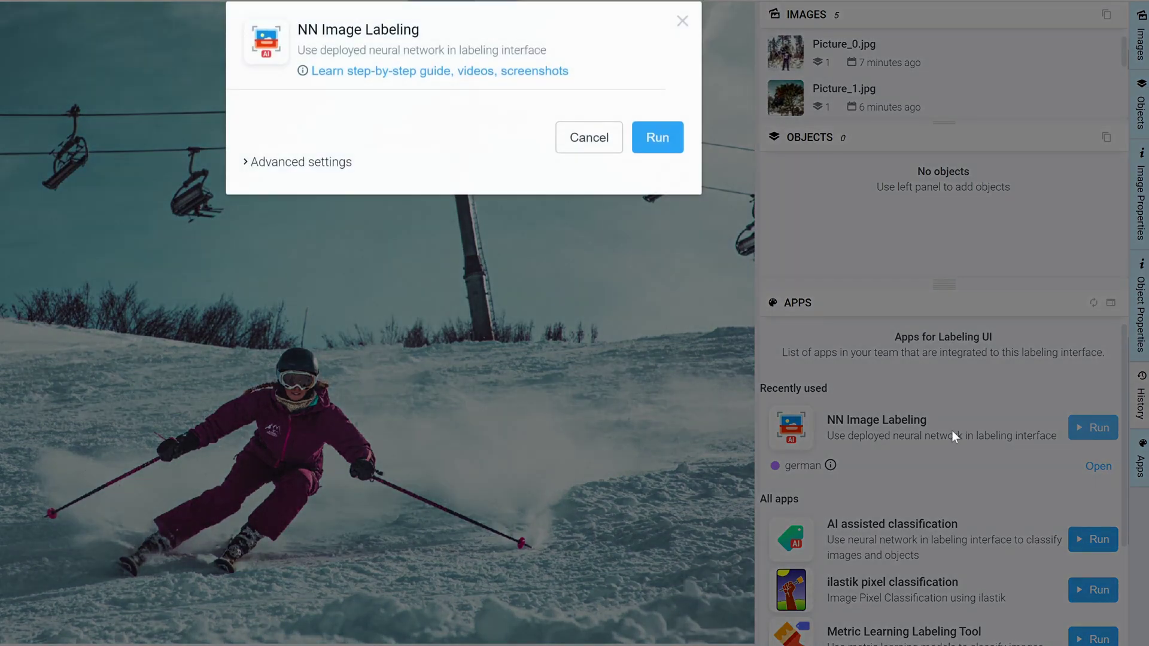
left_click(657, 137)
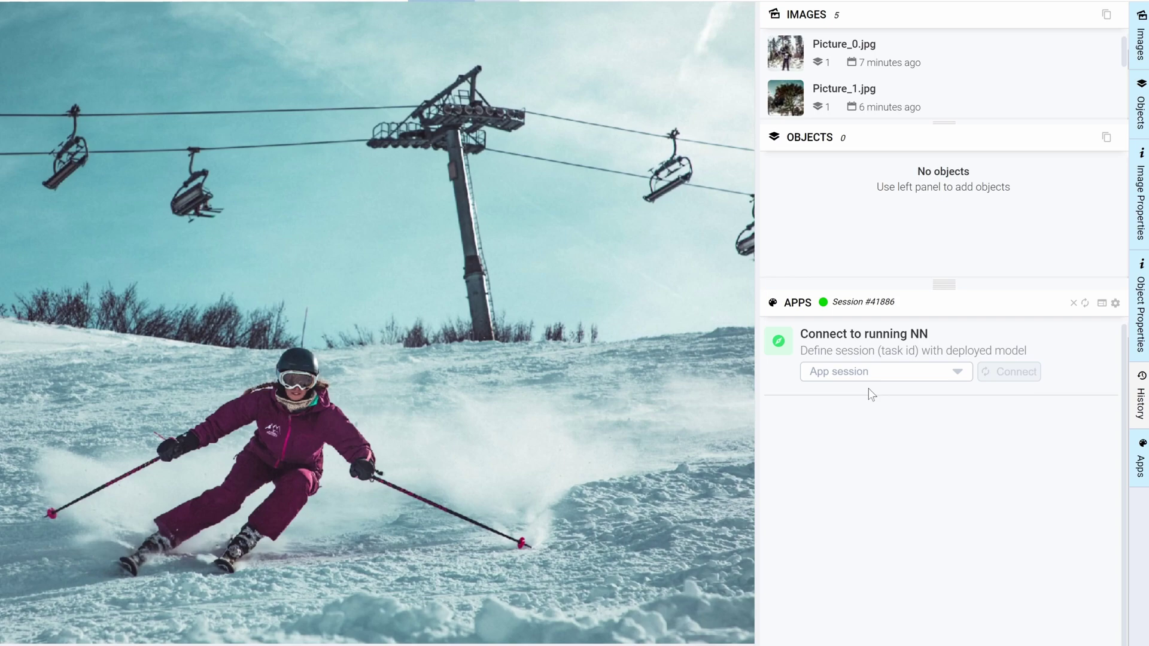
left_click(847, 372)
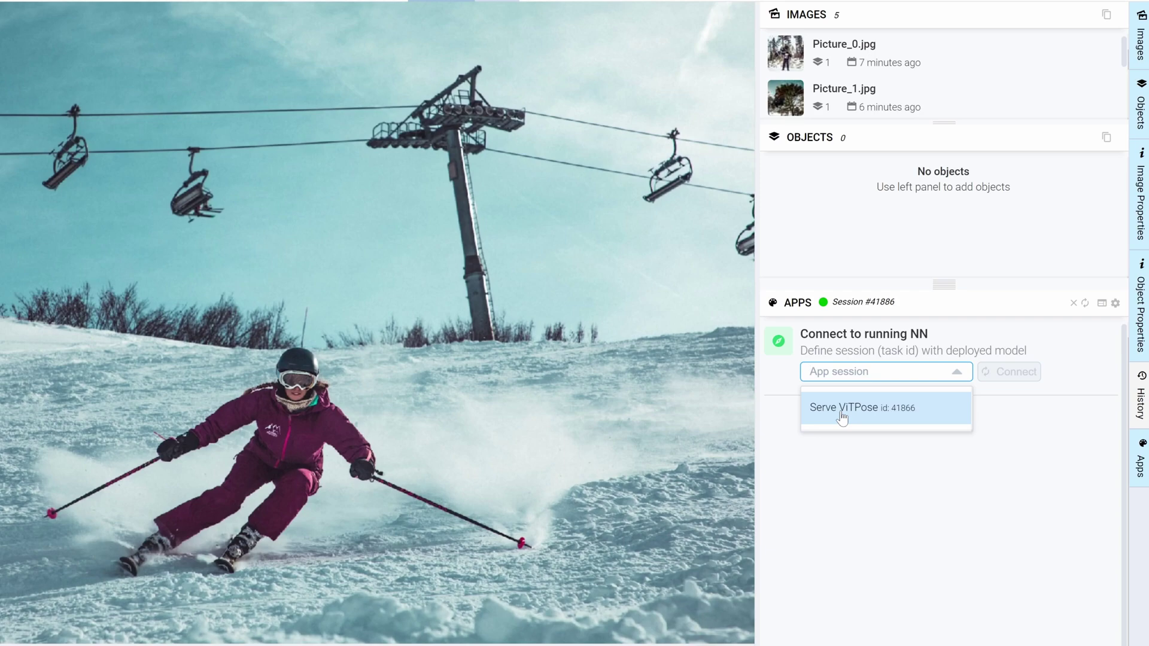
left_click(886, 410)
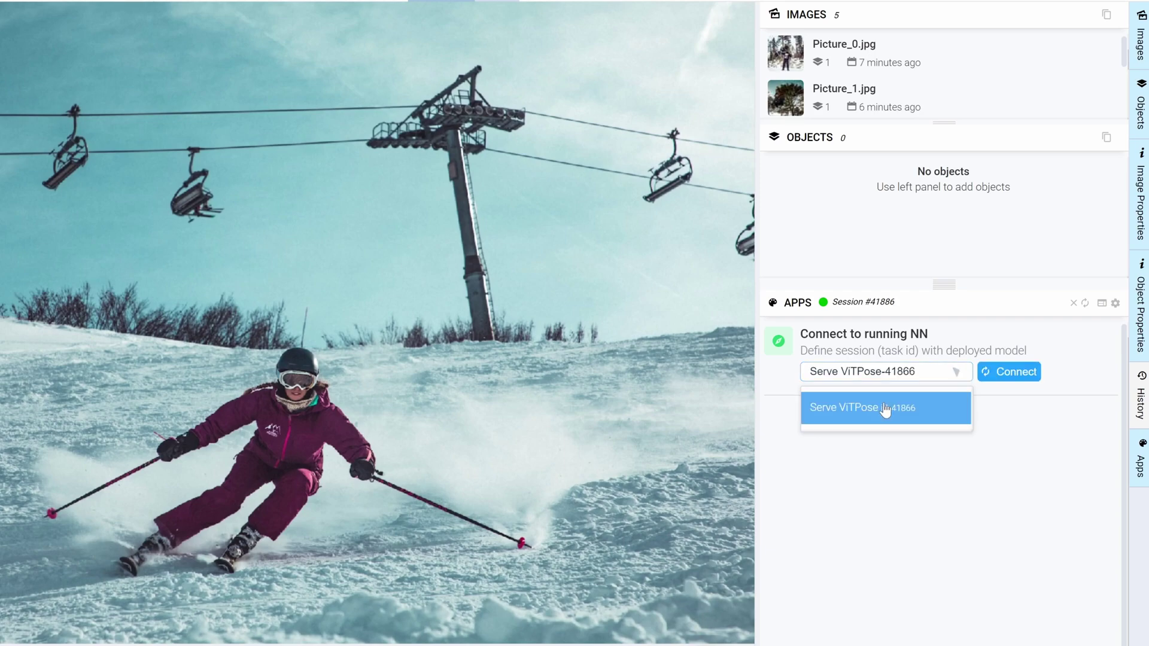
left_click(1012, 373)
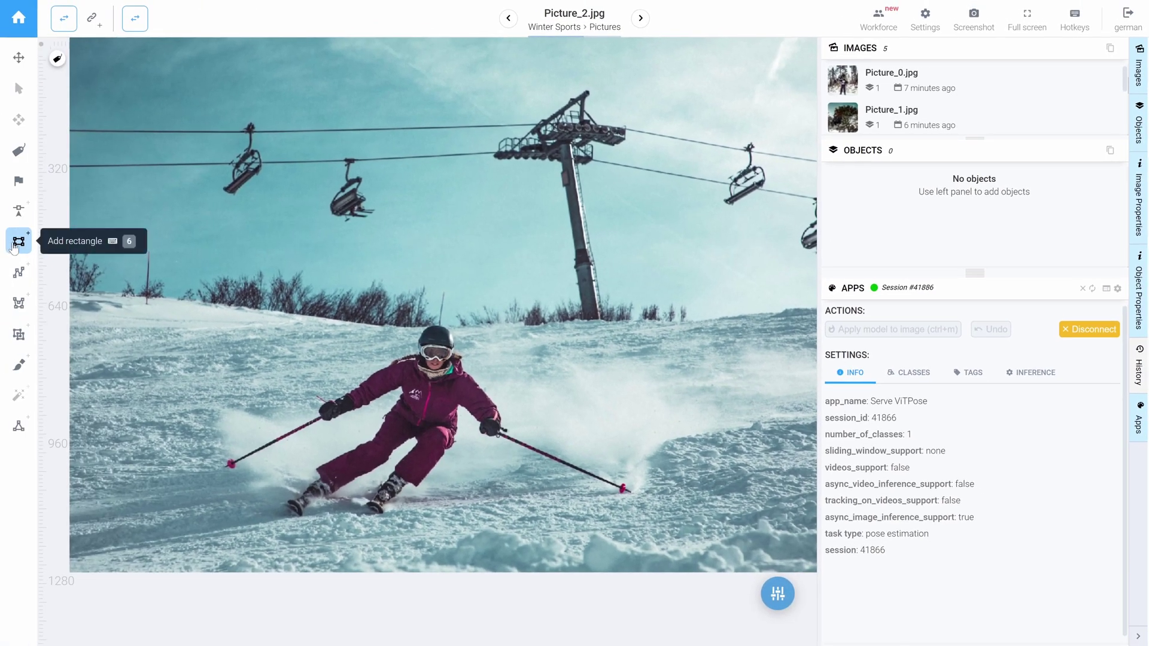
Step: Box the skier in Picture_2.jpg as person_bbox and apply the ViTPose model to predict its keypoints
left_click(16, 245)
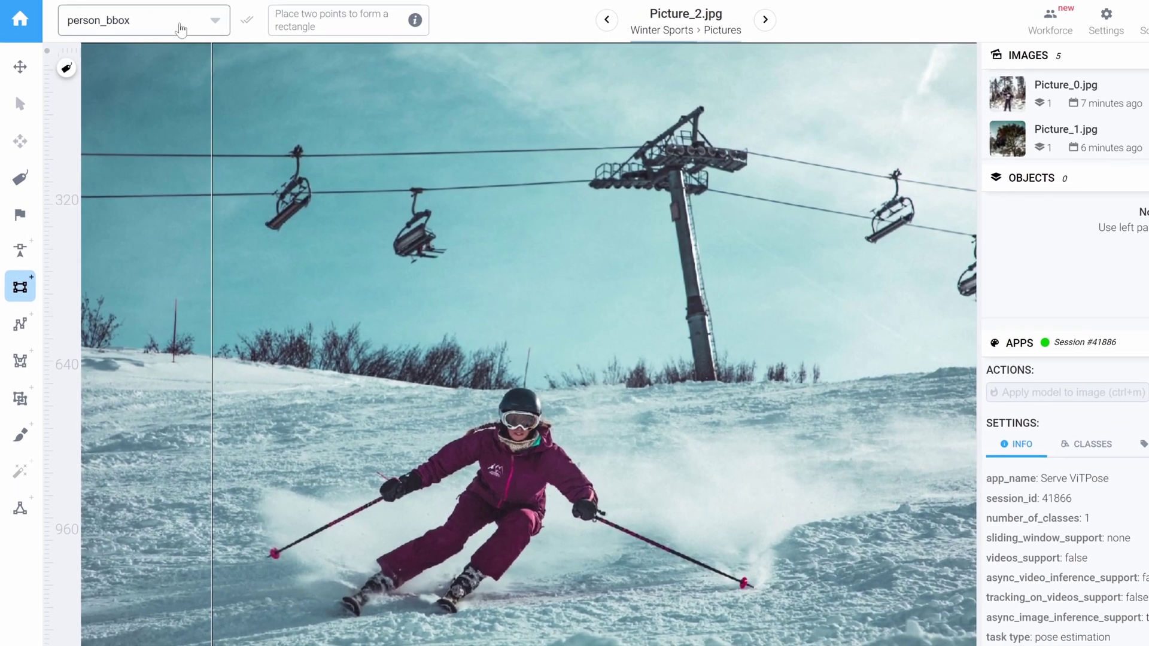
left_click(178, 19)
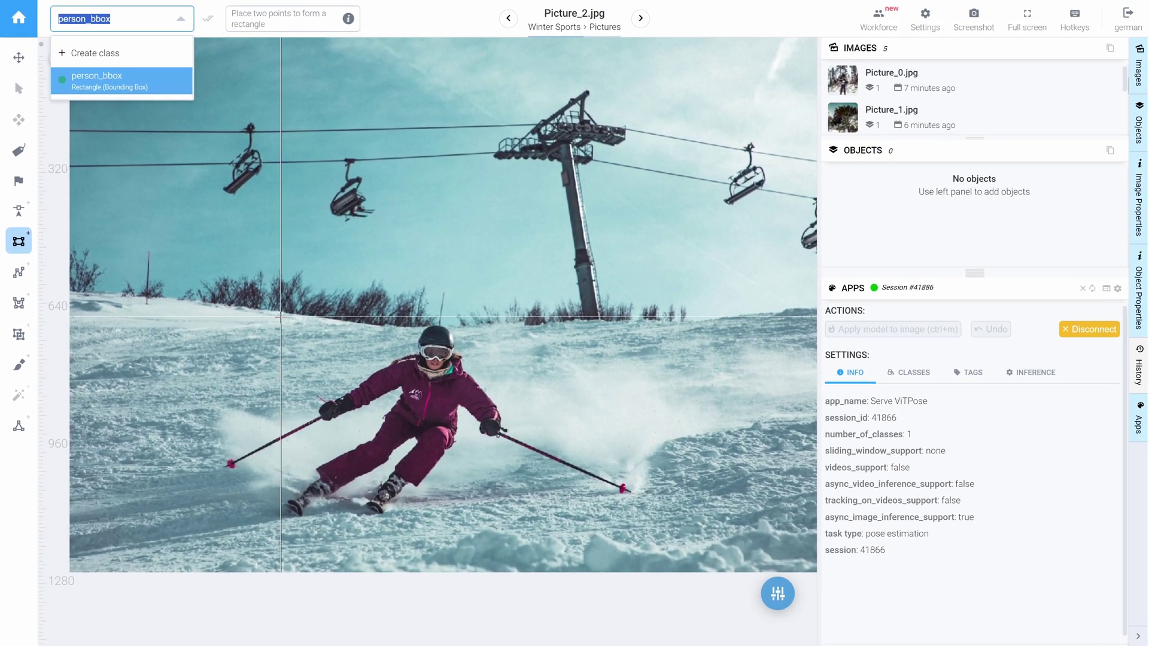
left_click(319, 372)
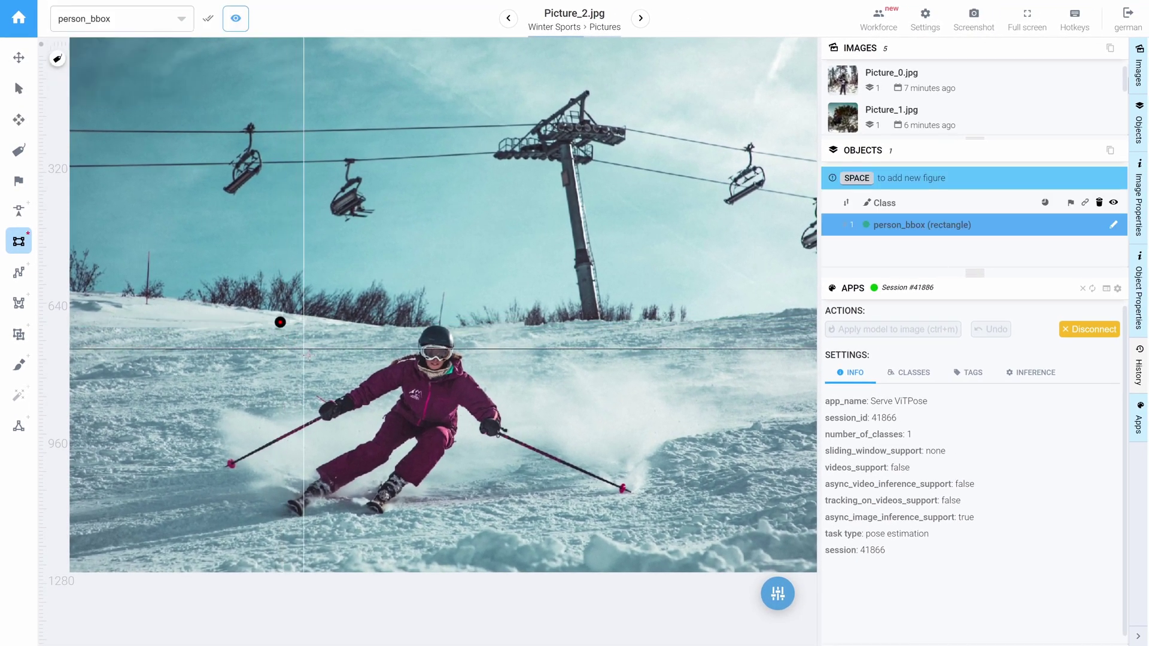
left_click(511, 522)
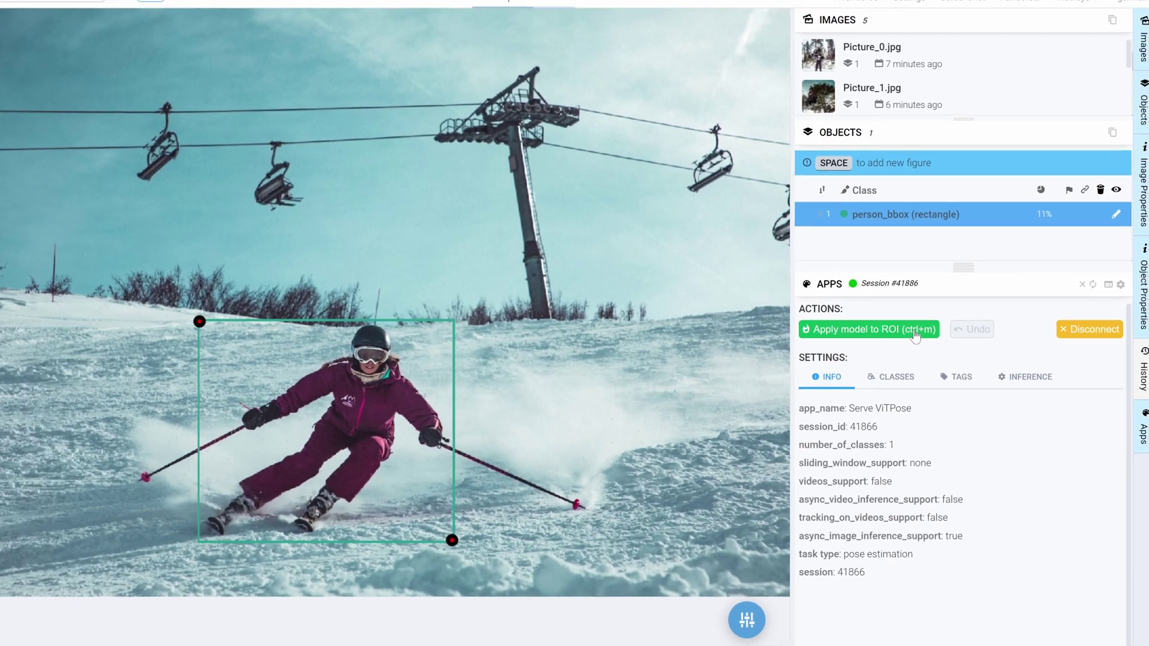
left_click(900, 337)
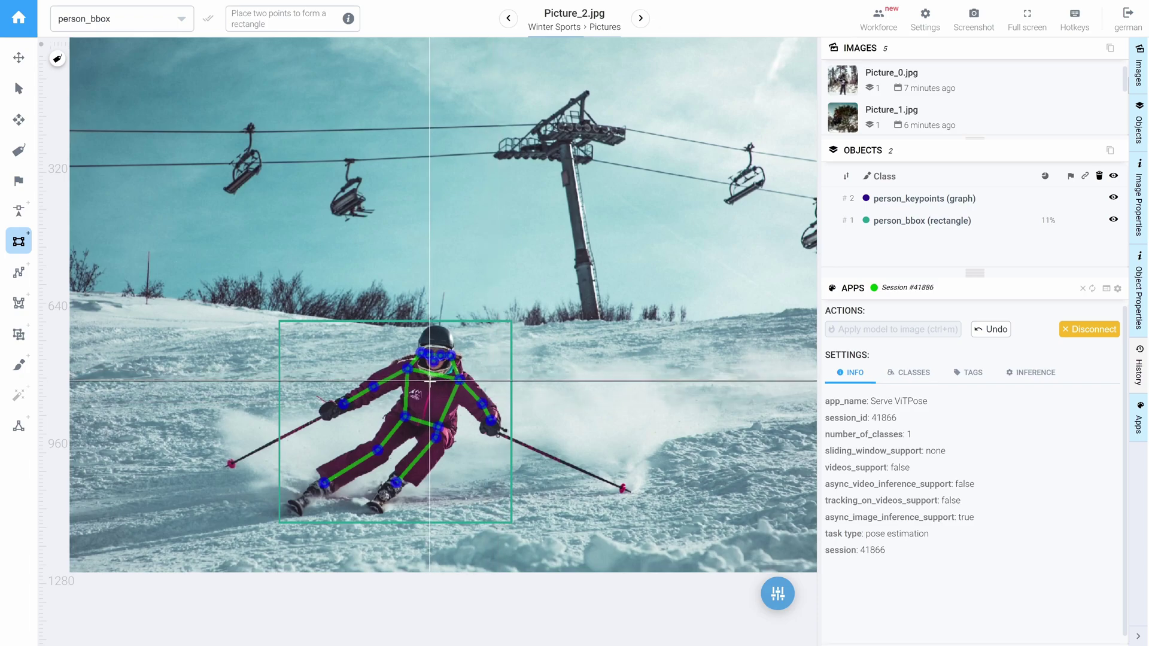
Step: Select the skier's person_keypoints skeleton for editing with the Add keypoints tool and zoom in on its joints
left_click(19, 426)
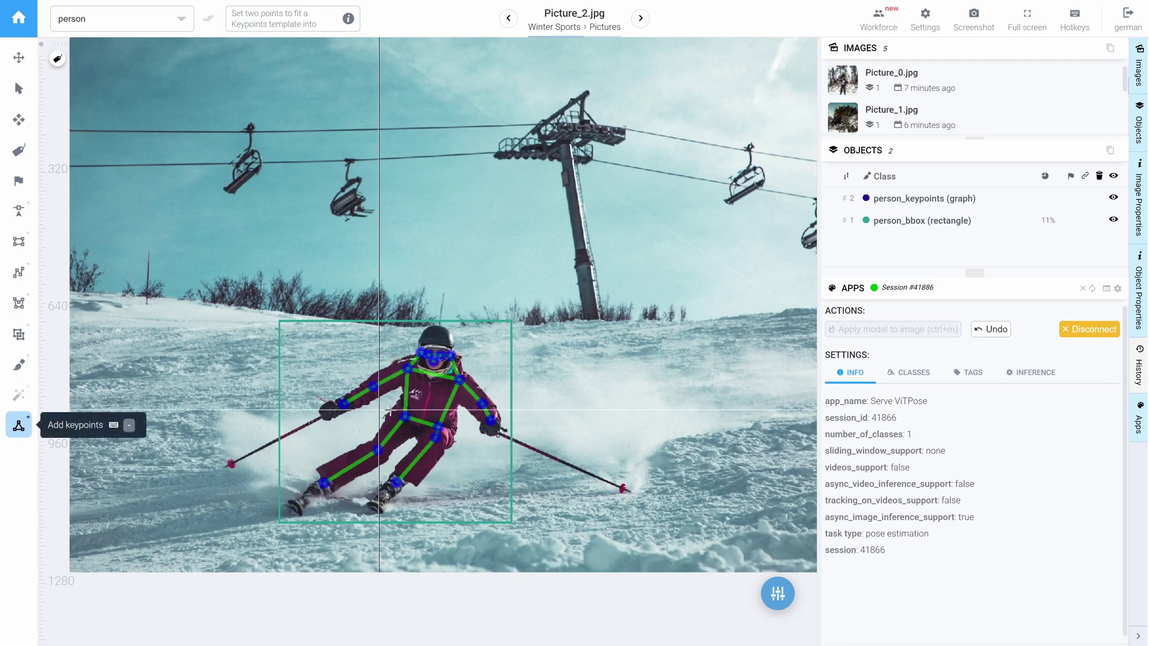
left_click(904, 202)
left_click(899, 202)
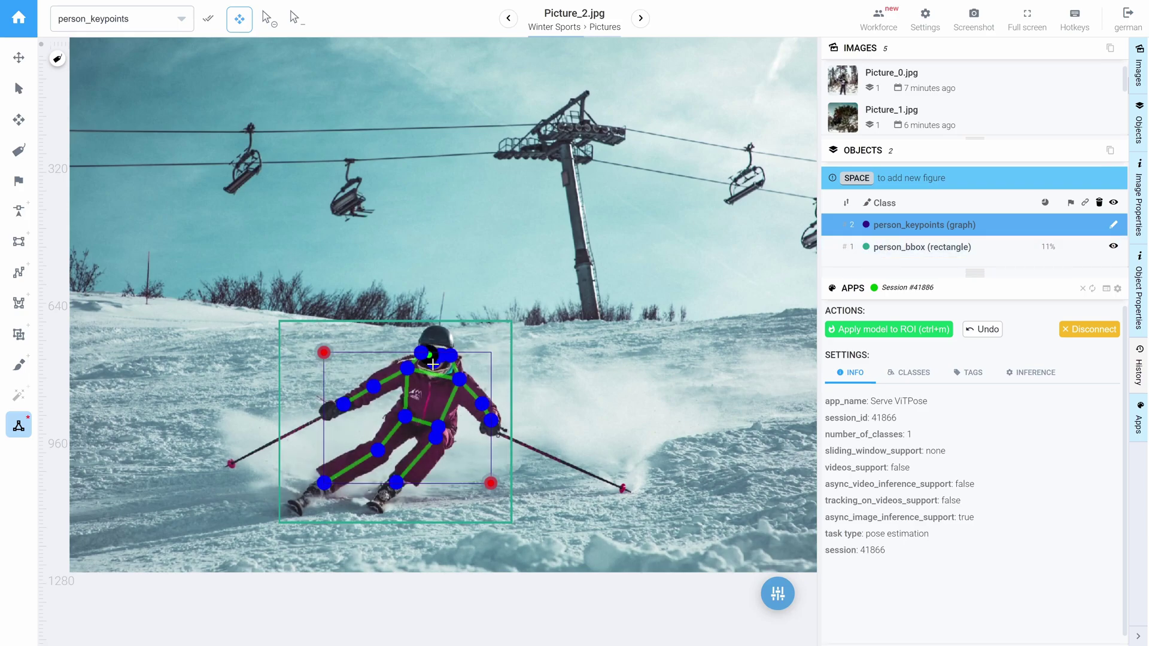
scroll(431, 358, "up", 5)
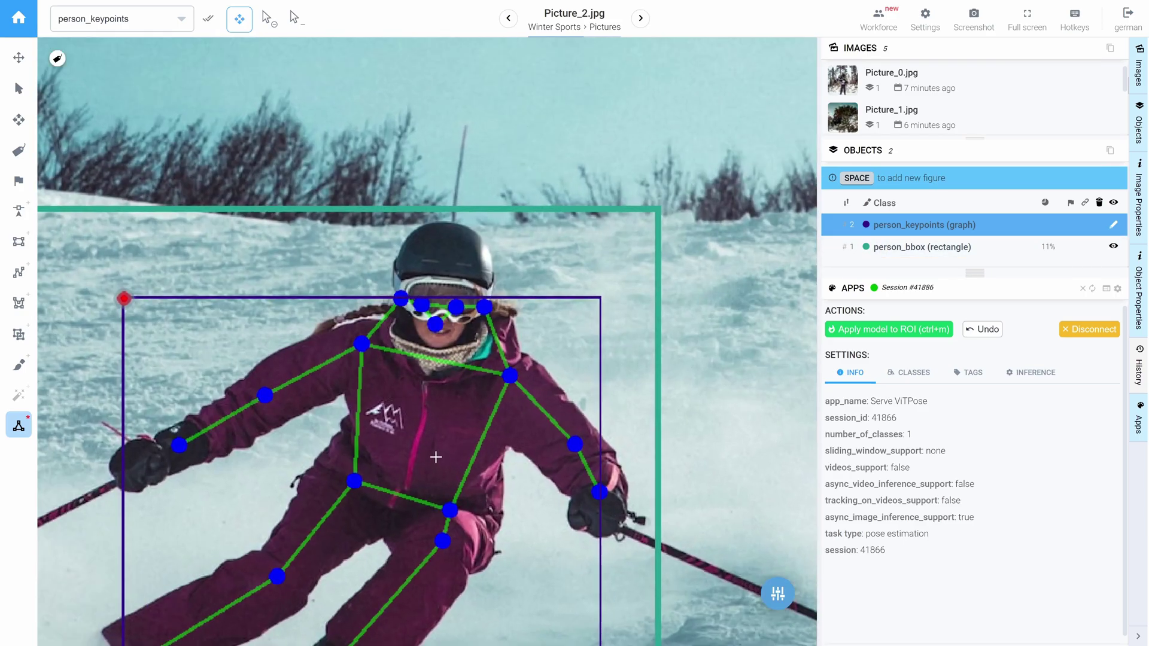
scroll(434, 442, "down", 2)
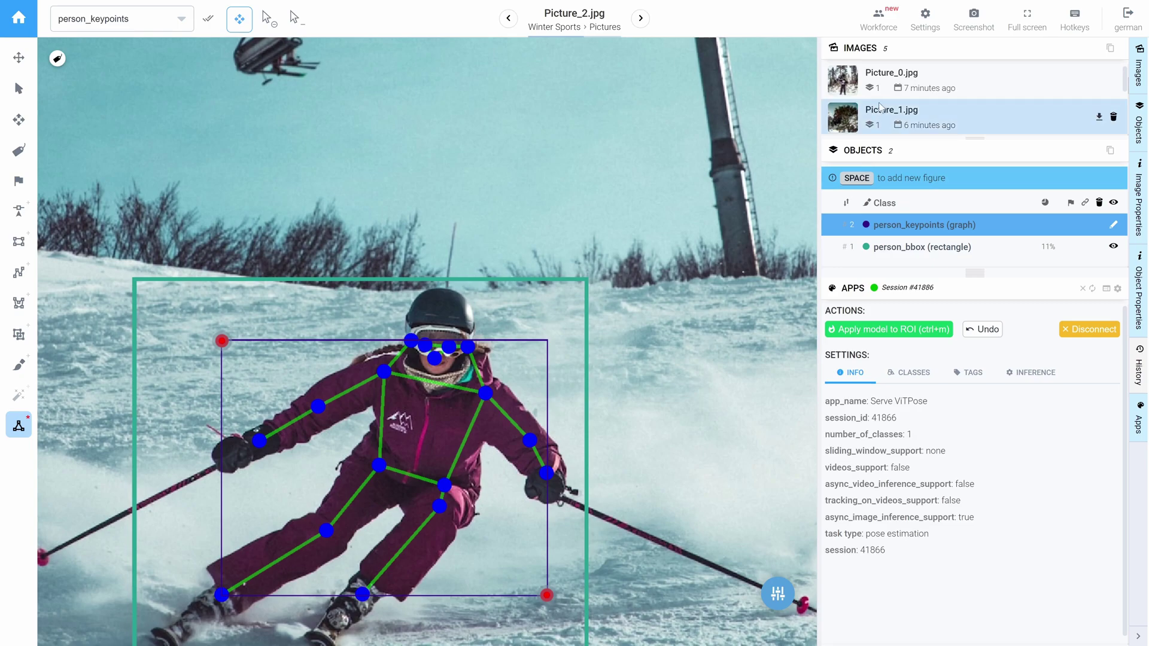
scroll(880, 101, "down", 3)
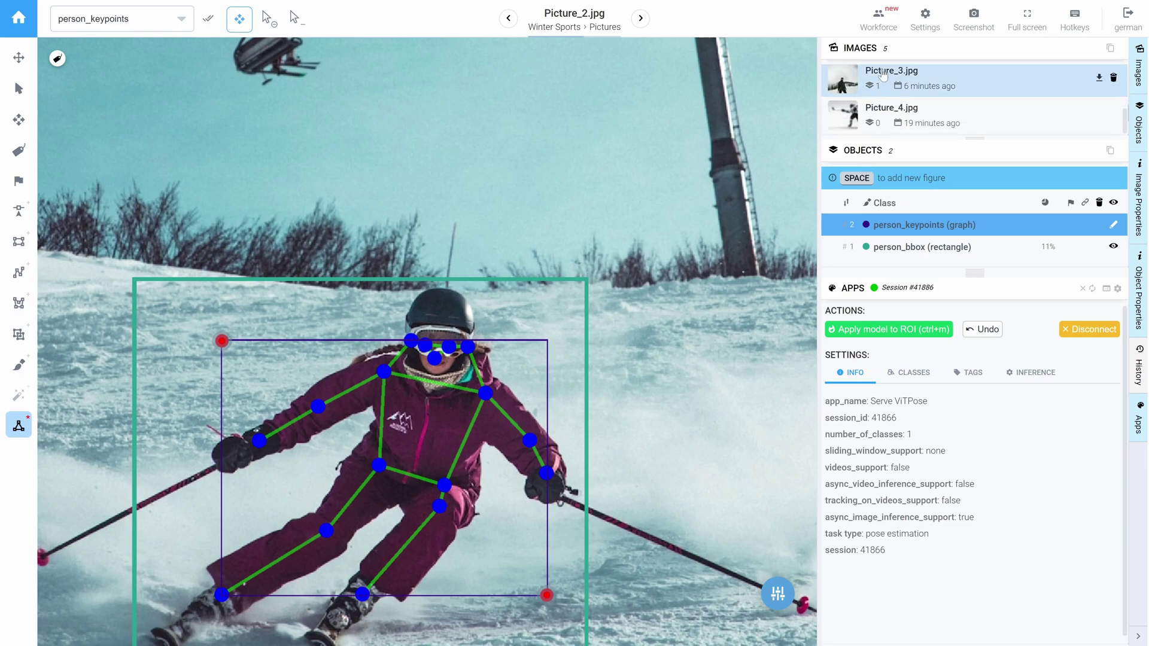
Step: Open Picture_4.jpg, box the hockey player as person_bbox and apply the pose model to the box
left_click(892, 113)
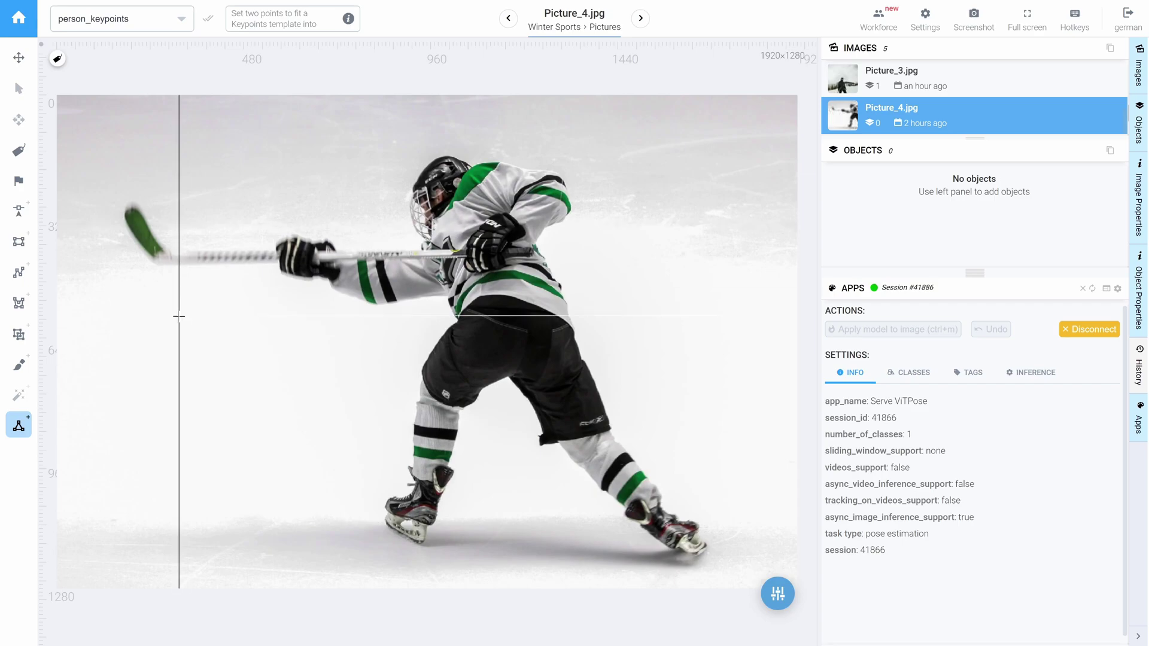
left_click(18, 241)
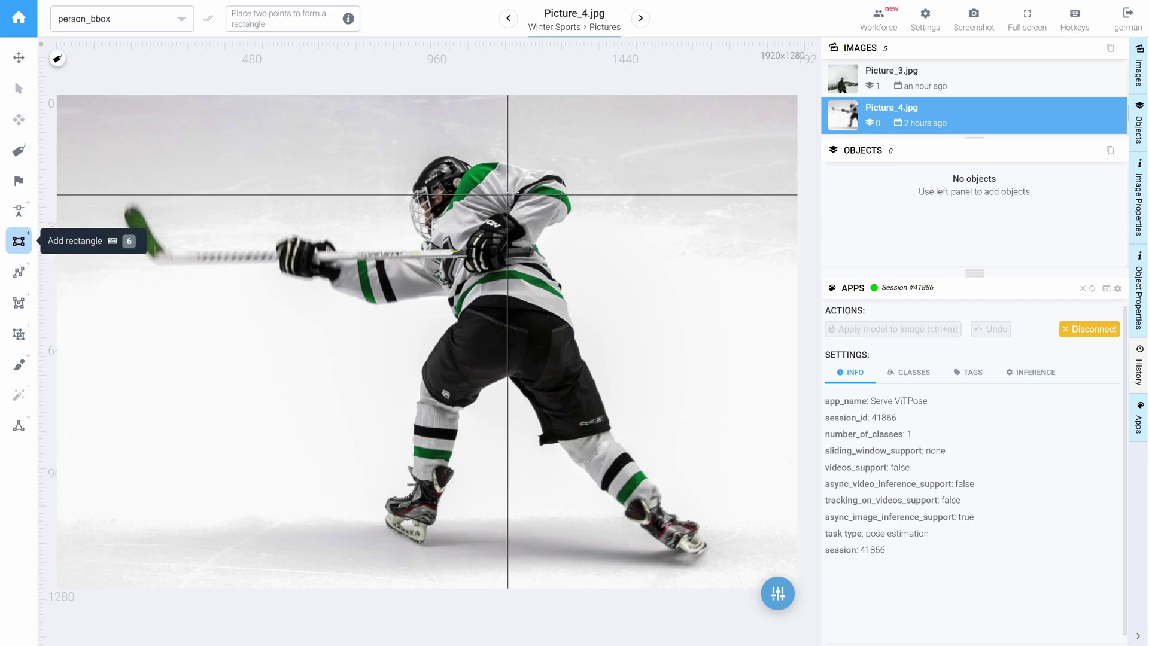
double_click(262, 151)
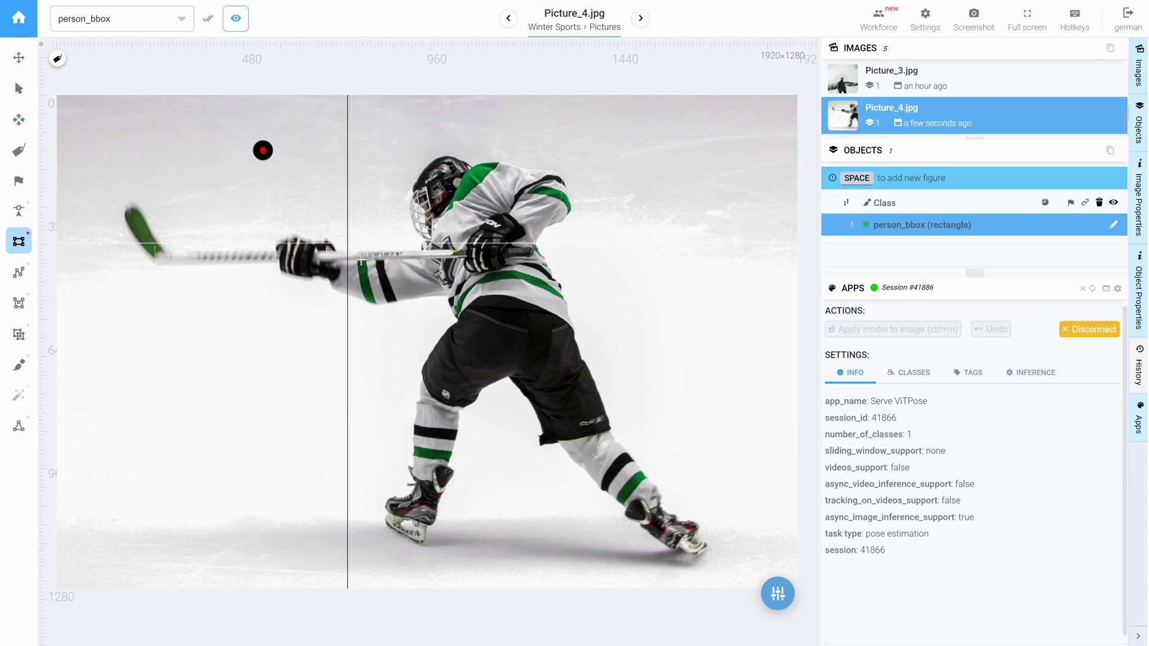
left_click(718, 565)
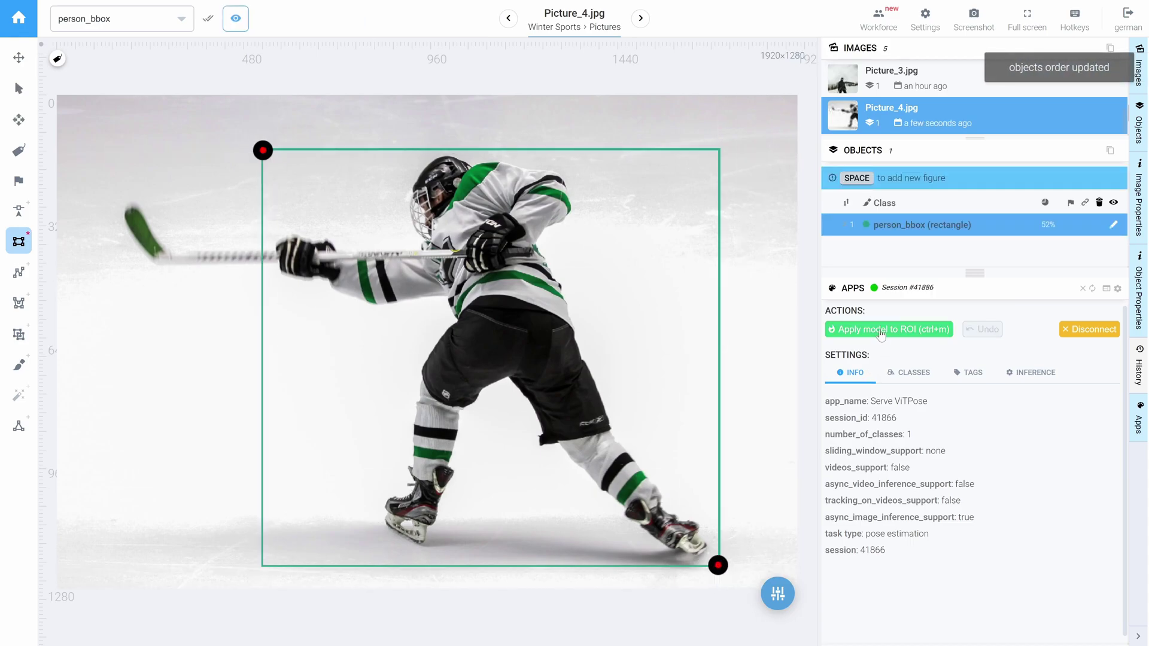
left_click(881, 330)
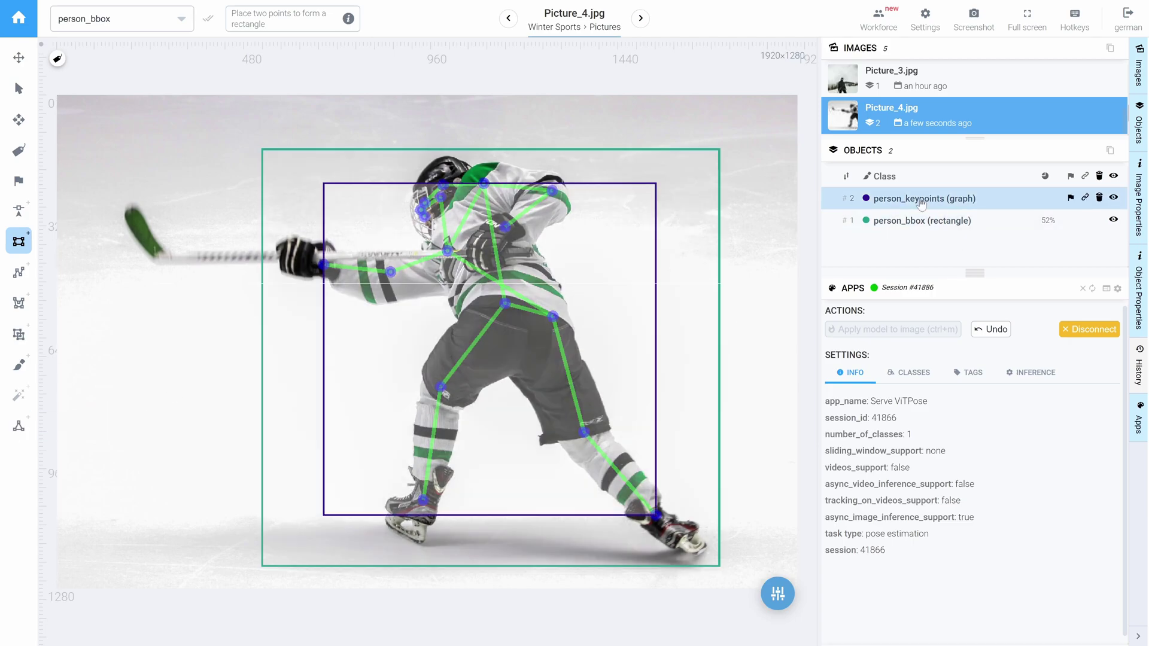
Step: Select the hockey player's keypoint skeleton, zoom in to inspect it, then return Home
left_click(922, 204)
scroll(422, 213, "up", 5)
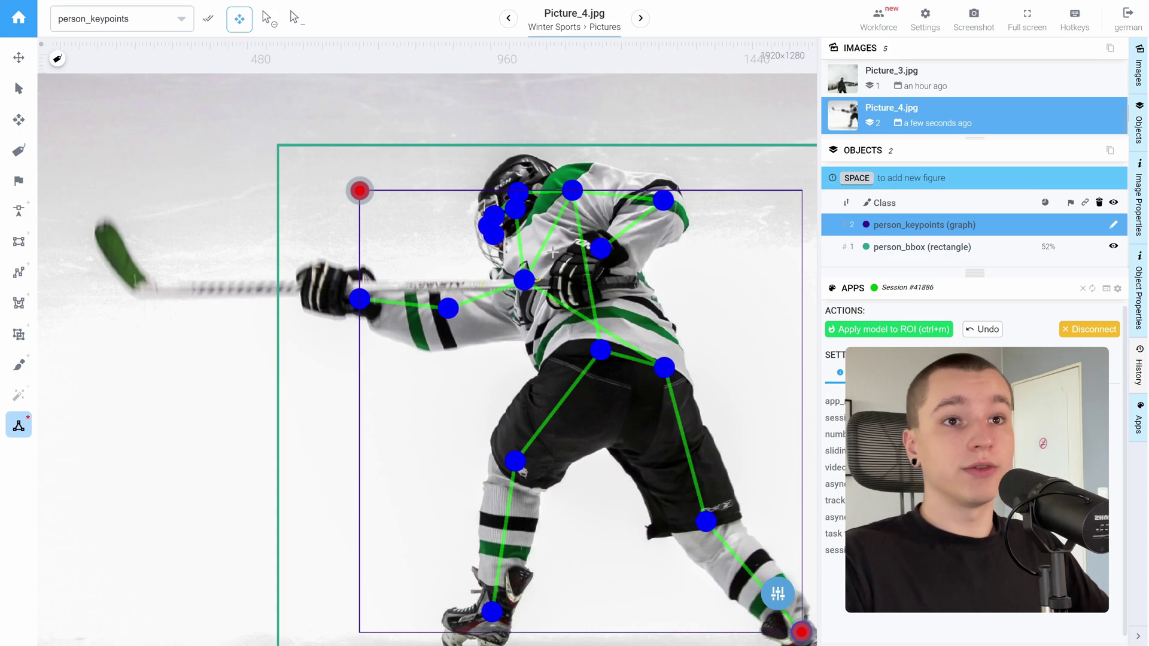
left_click(19, 18)
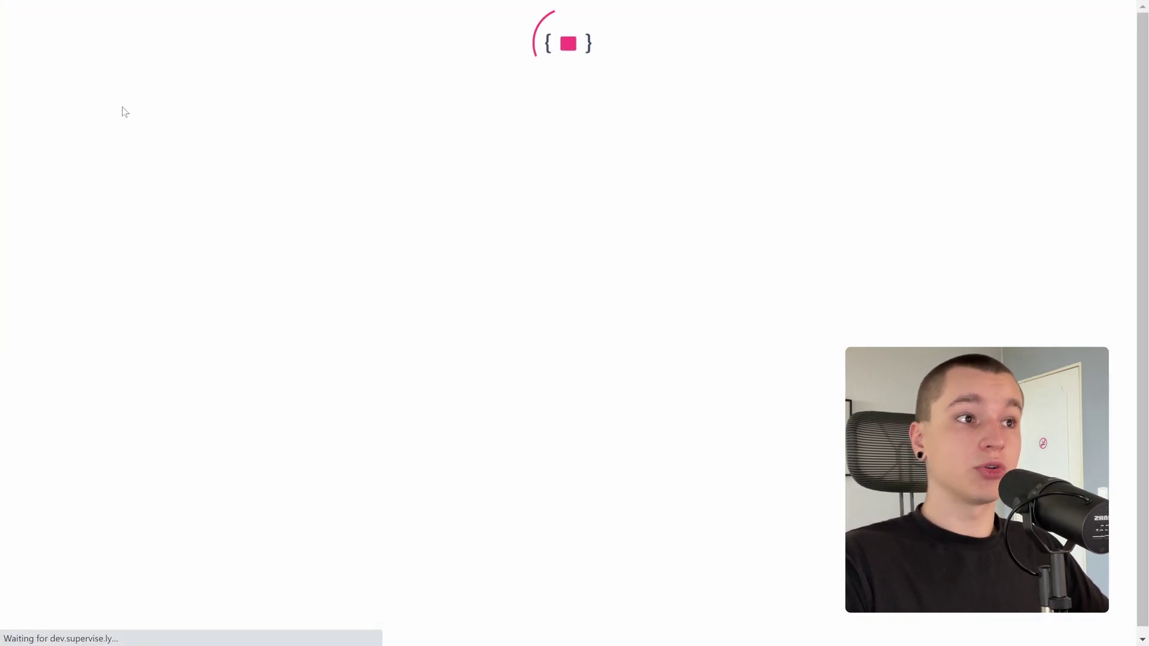
Step: Filter the Neural networks apps to POSE ESTIMATION (KEYPOINTS) and browse the serving and inference app cards
left_click(52, 25)
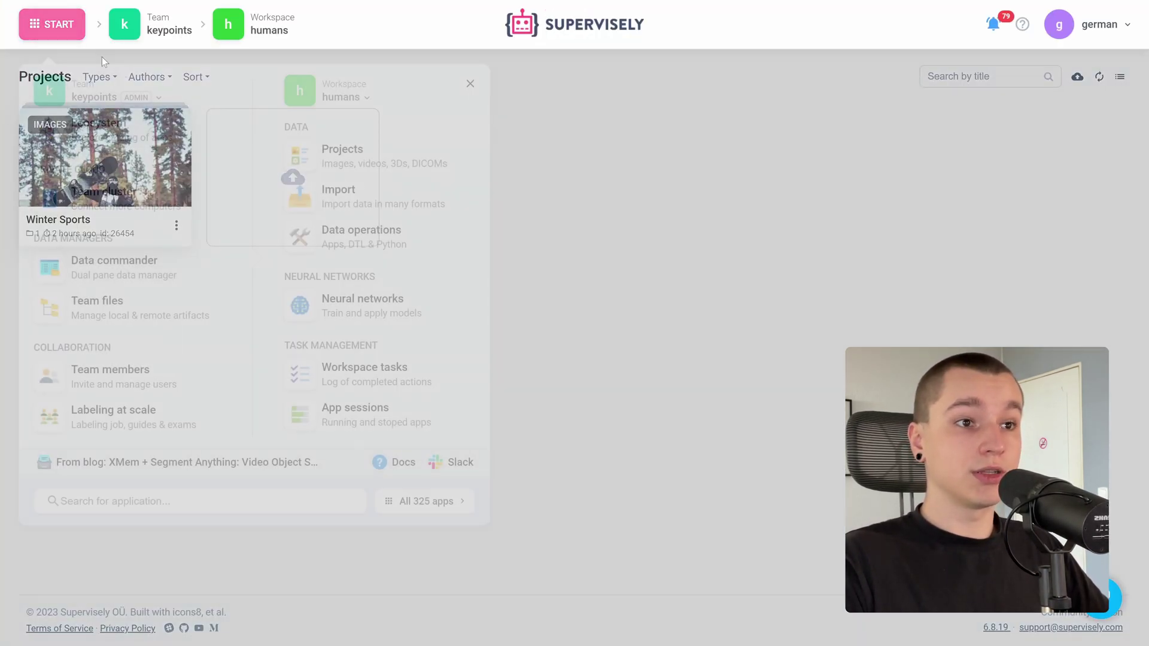
left_click(372, 308)
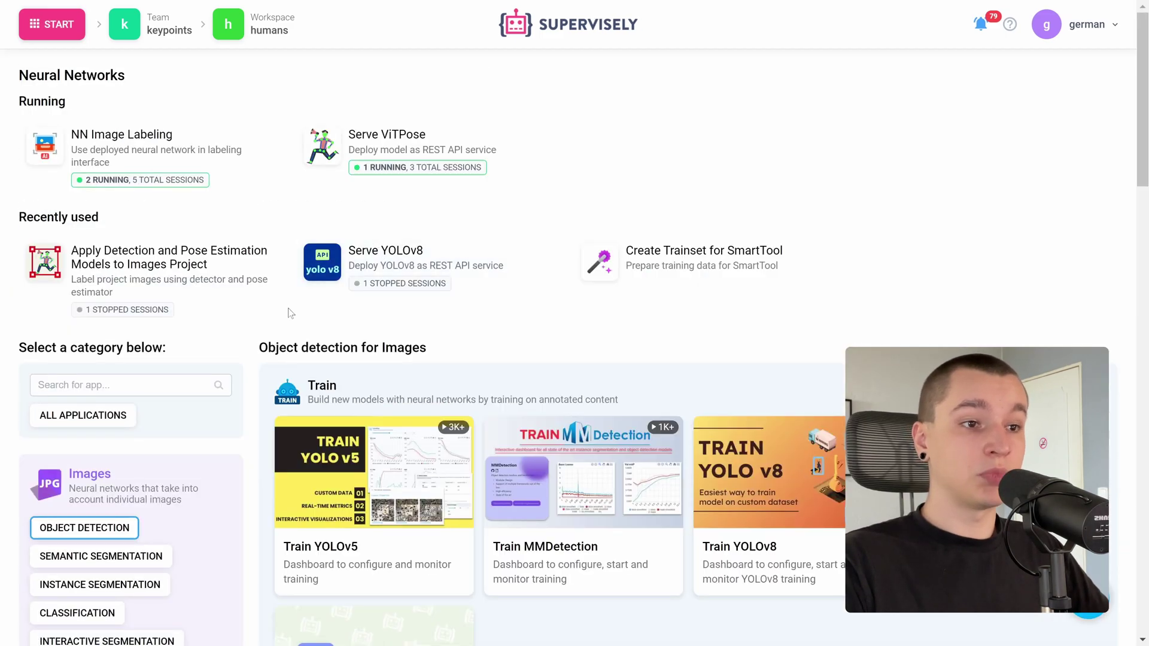
scroll(269, 307, "down", 2)
scroll(266, 300, "down", 4)
left_click(178, 431)
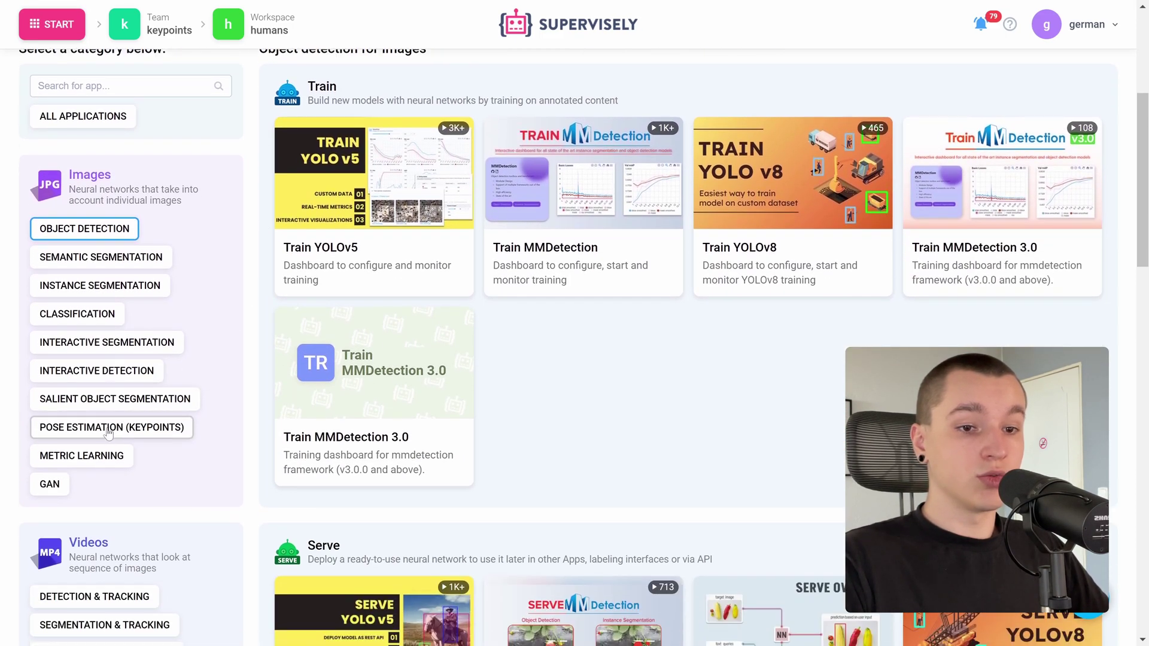
scroll(246, 359, "down", 2)
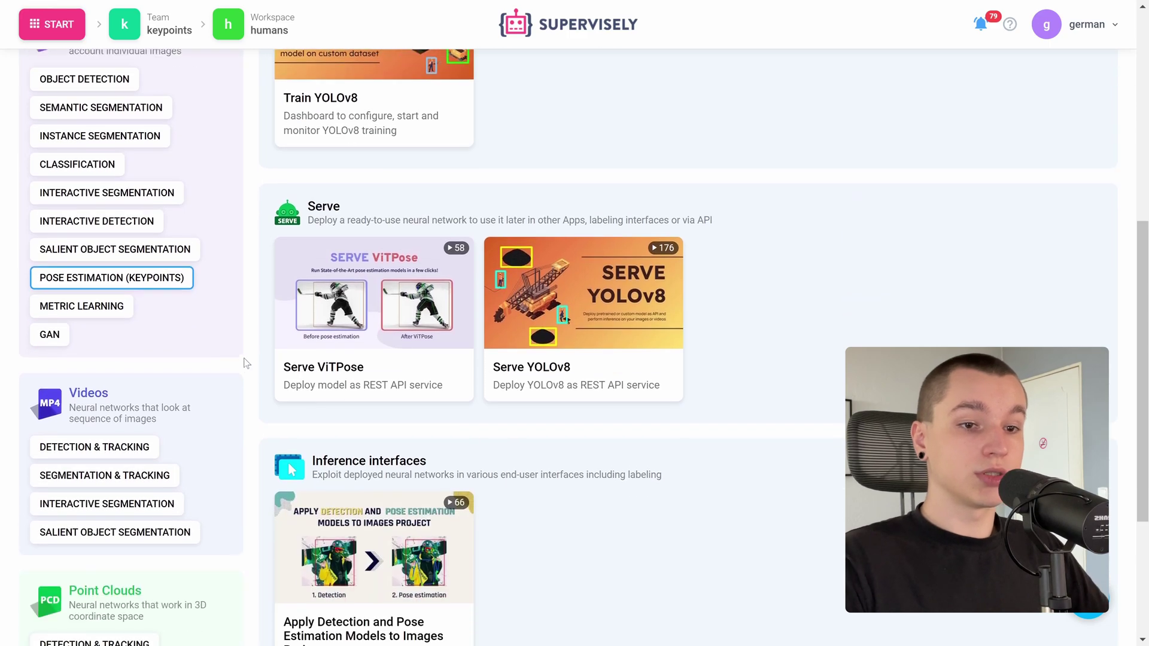
scroll(251, 350, "down", 3)
mouse_move(326, 377)
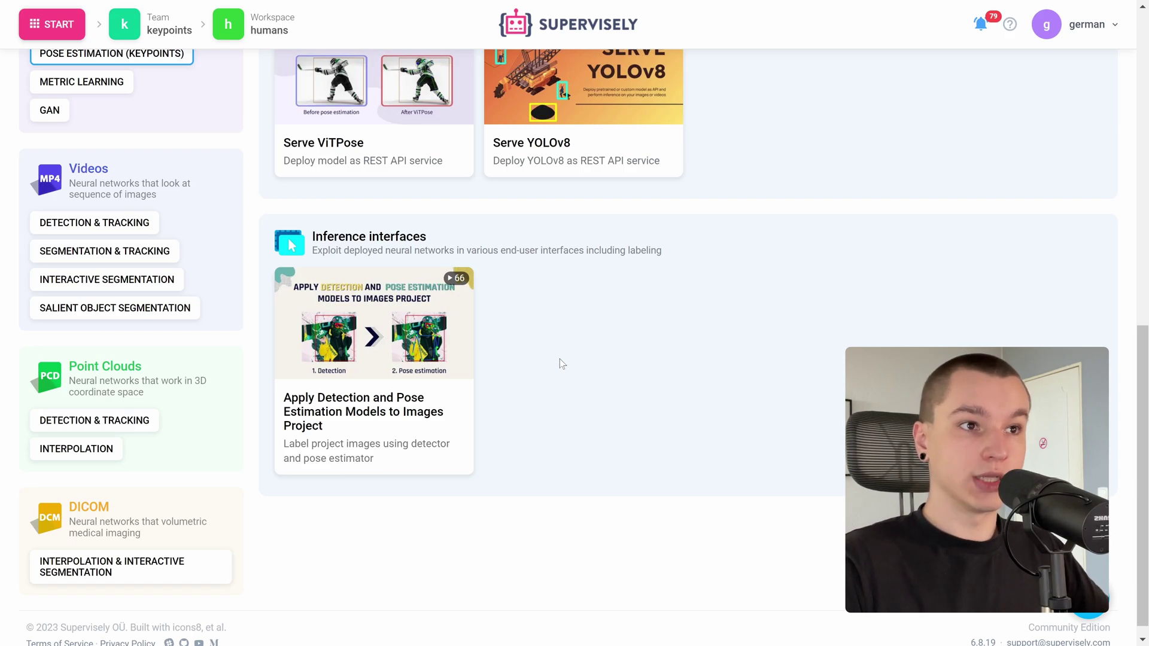
scroll(559, 364, "up", 1)
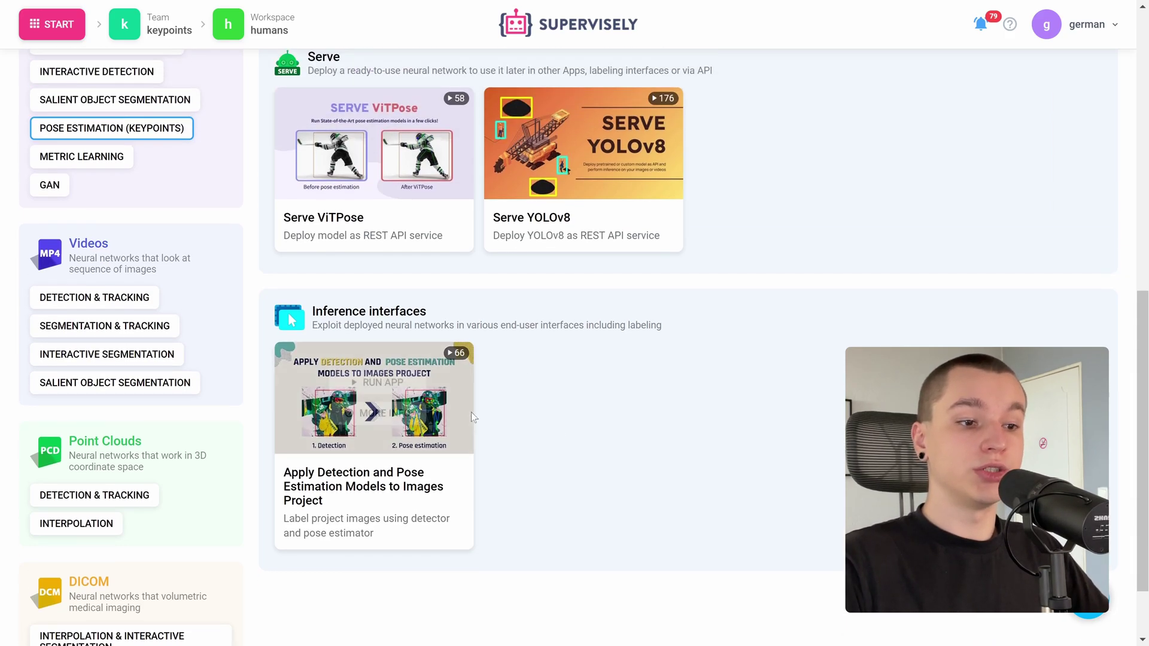
scroll(546, 475, "up", 2)
Step: Launch a Serve YOLOv8 session and deploy the YOLOv8m-det object detection model on CUDA:0
mouse_move(361, 329)
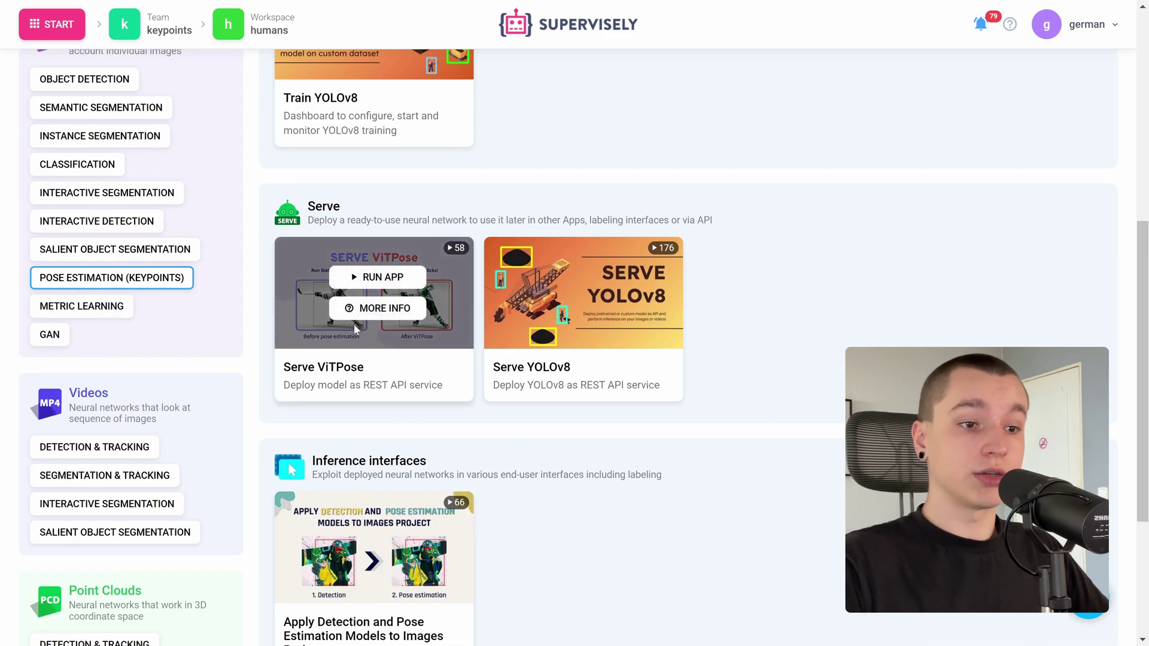
scroll(409, 325, "down", 2)
mouse_move(392, 508)
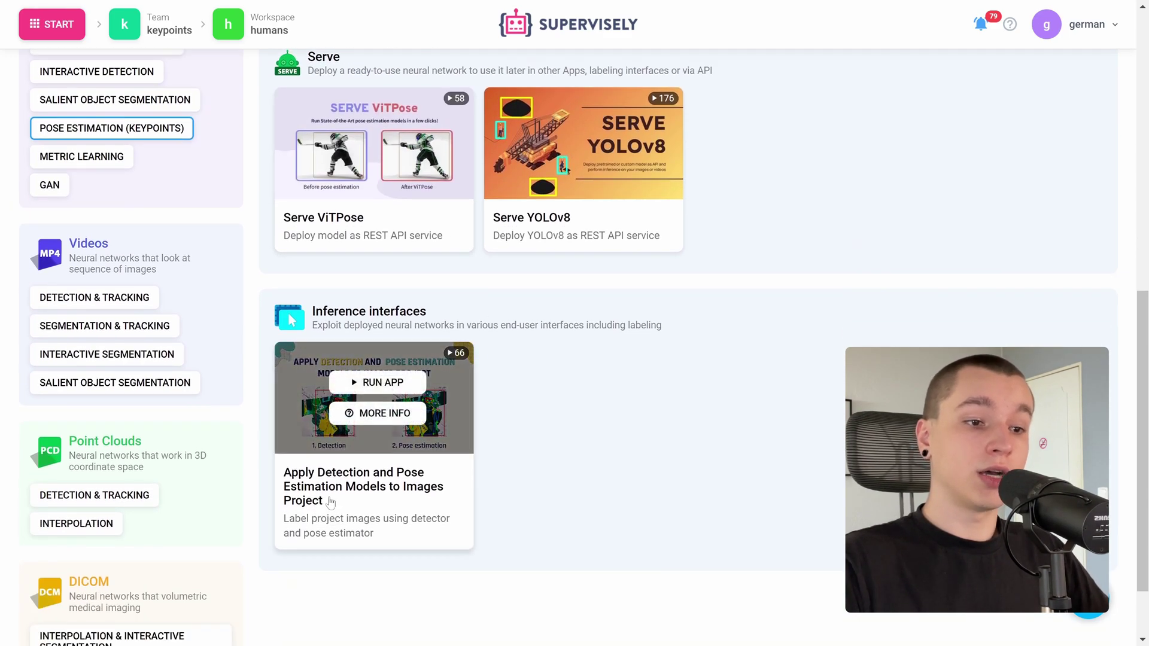
scroll(636, 474, "up", 4)
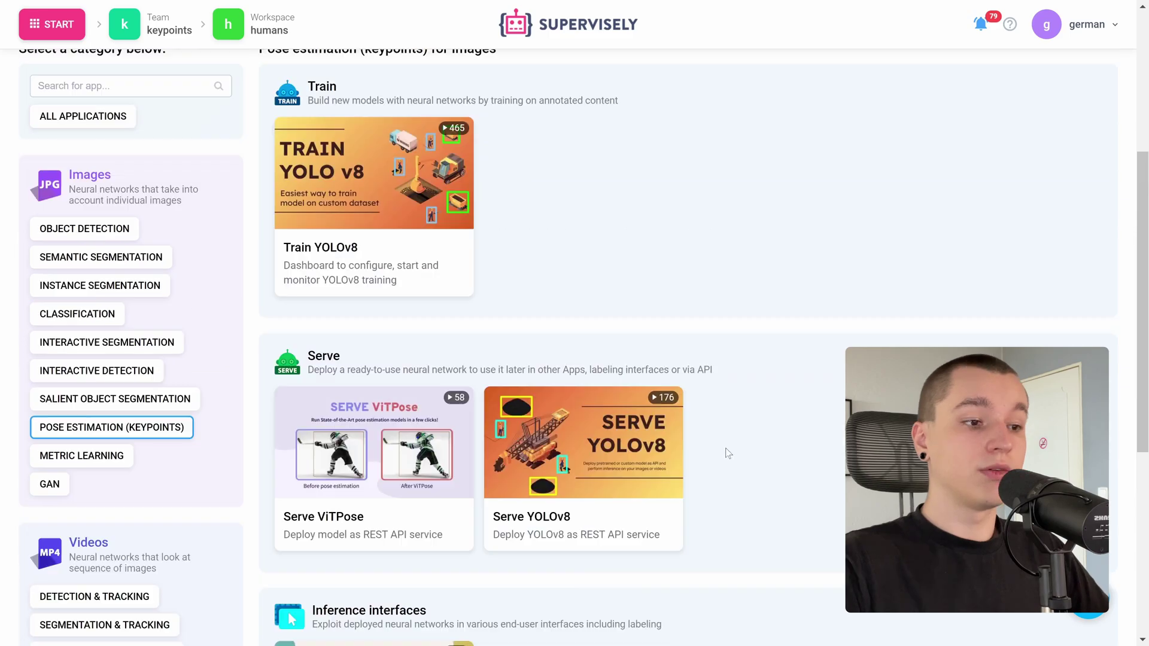
mouse_move(598, 454)
left_click(585, 427)
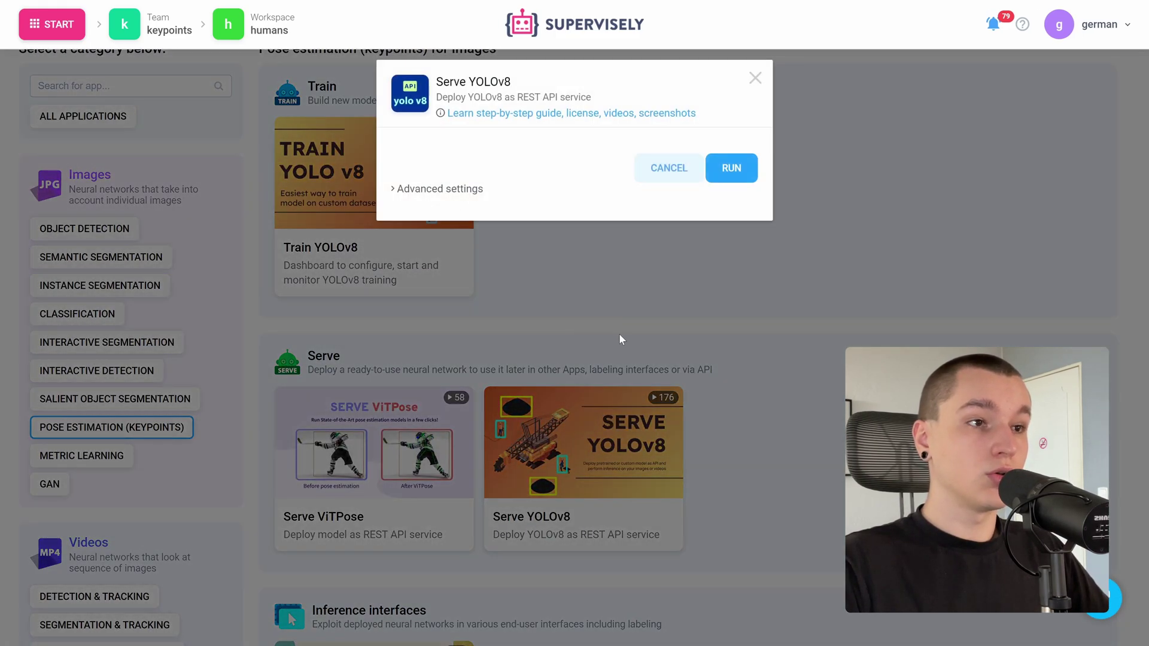
left_click(456, 188)
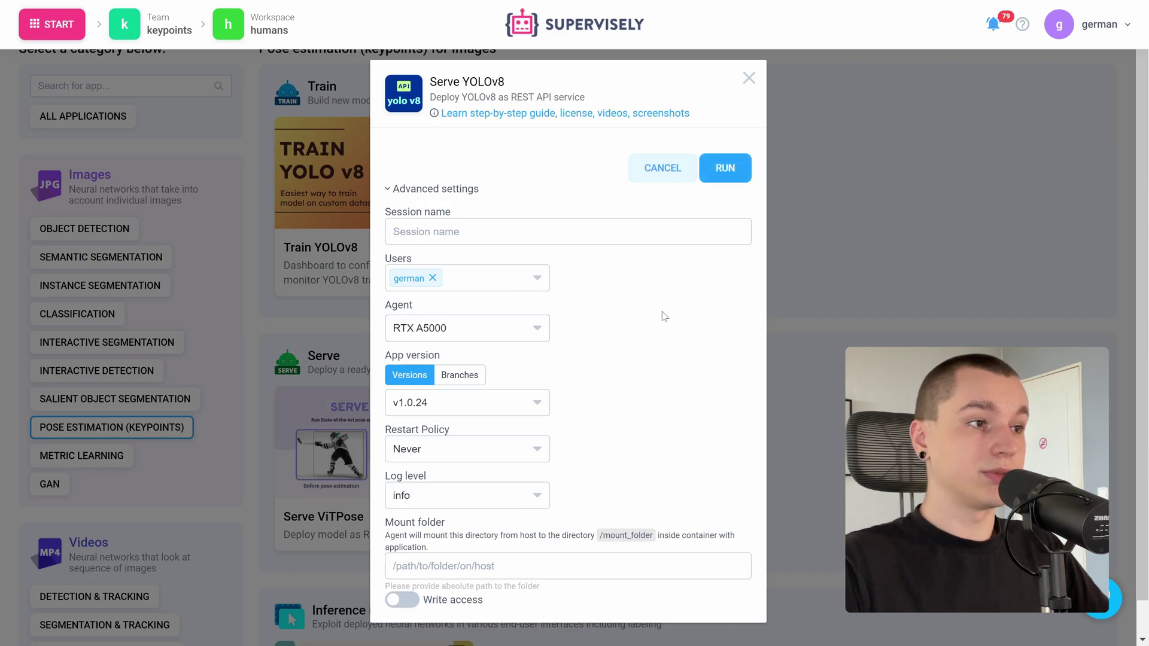
left_click(731, 168)
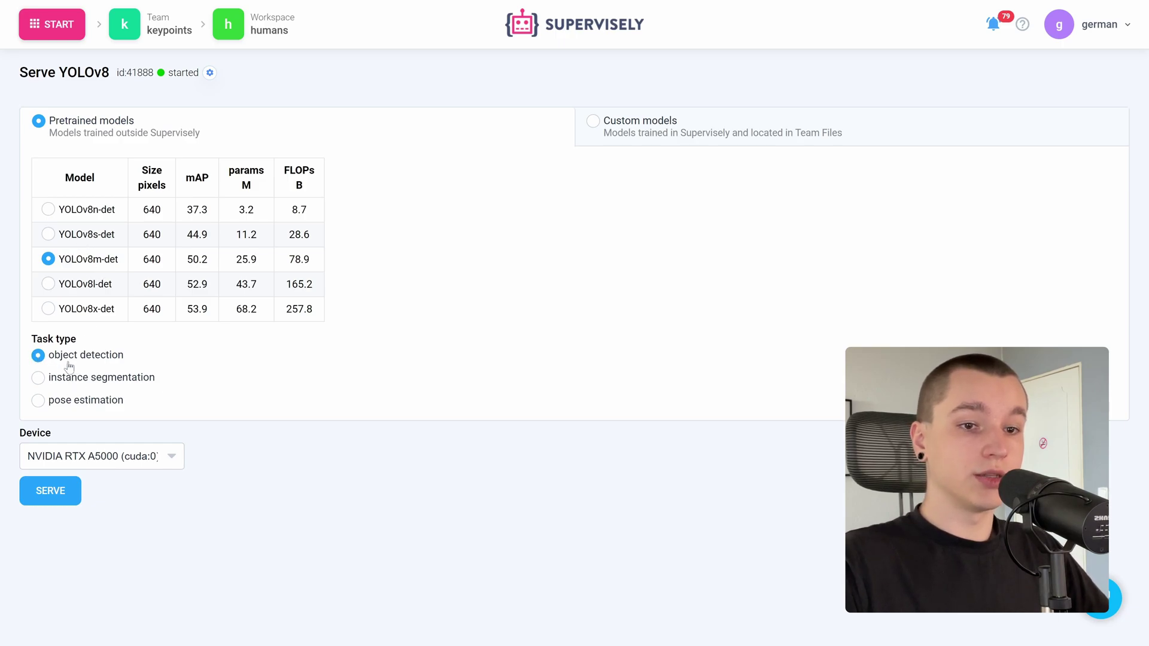
left_click(65, 499)
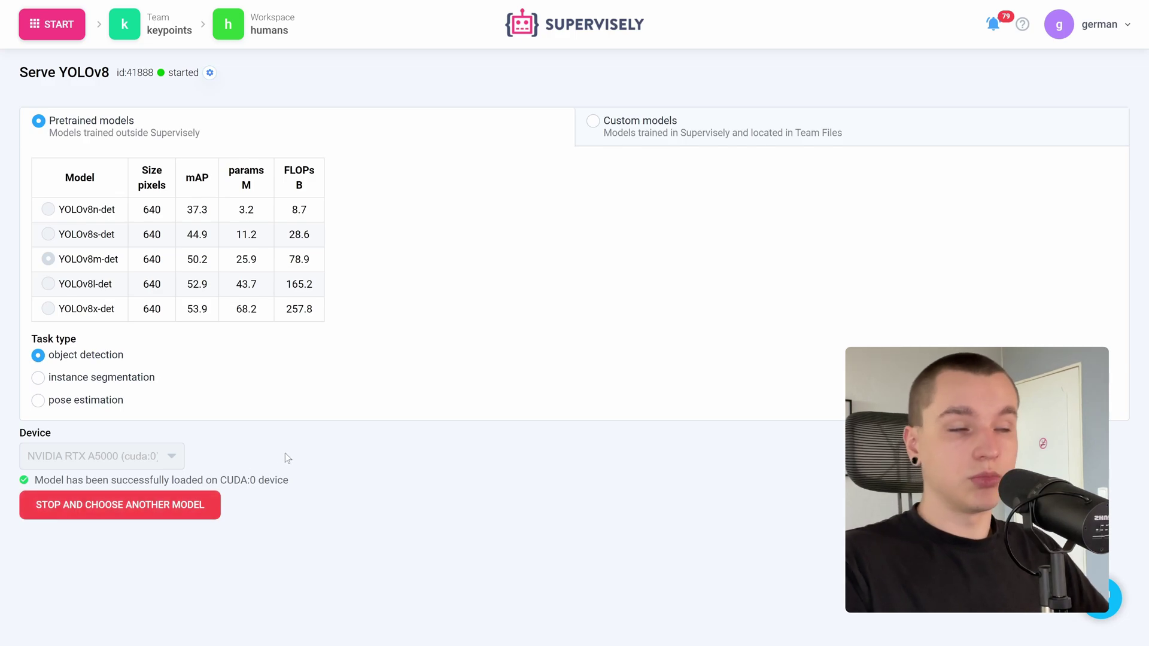
Step: Go to the Neural networks apps filtered to POSE ESTIMATION (KEYPOINTS)
left_click(56, 26)
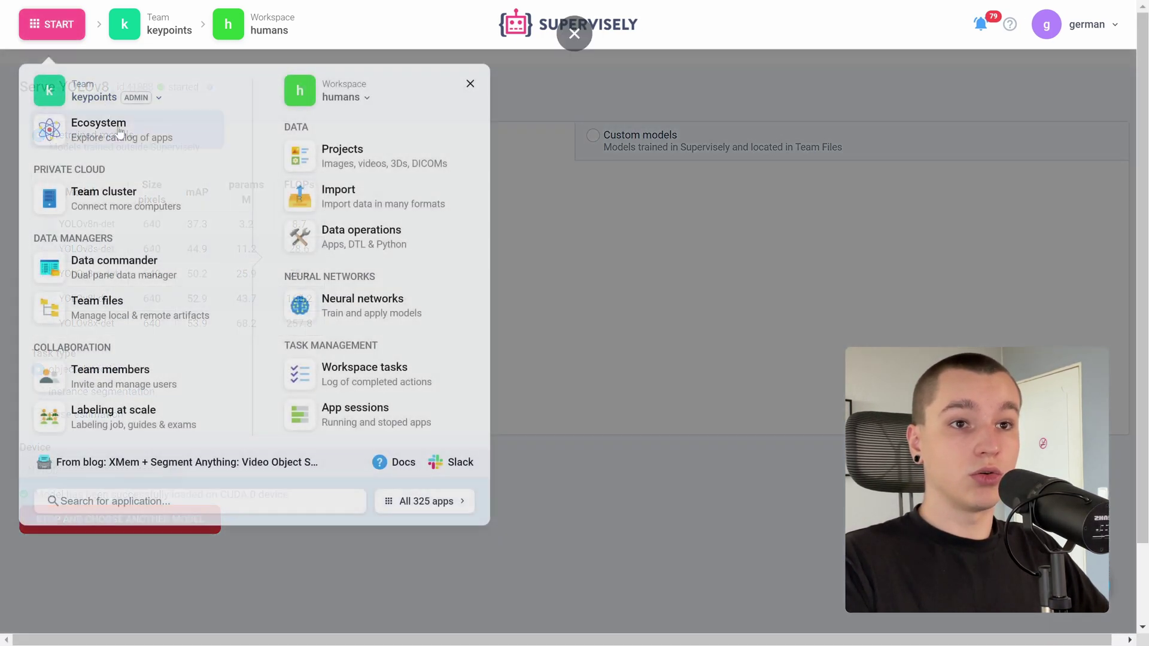
left_click(374, 299)
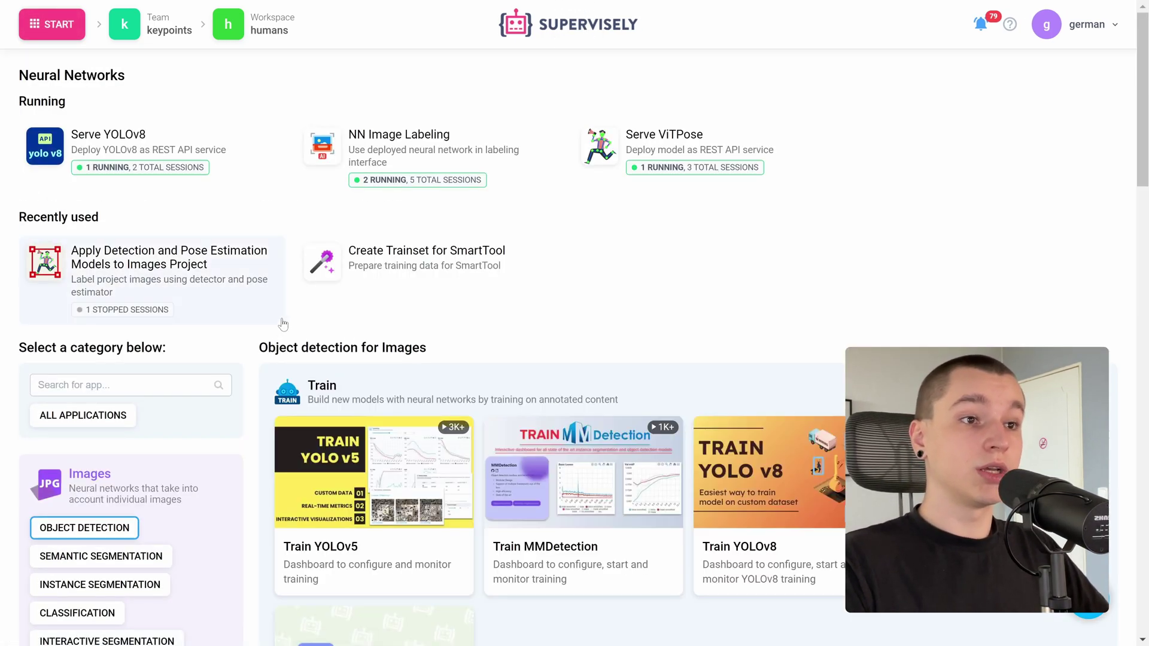
scroll(152, 298, "down", 5)
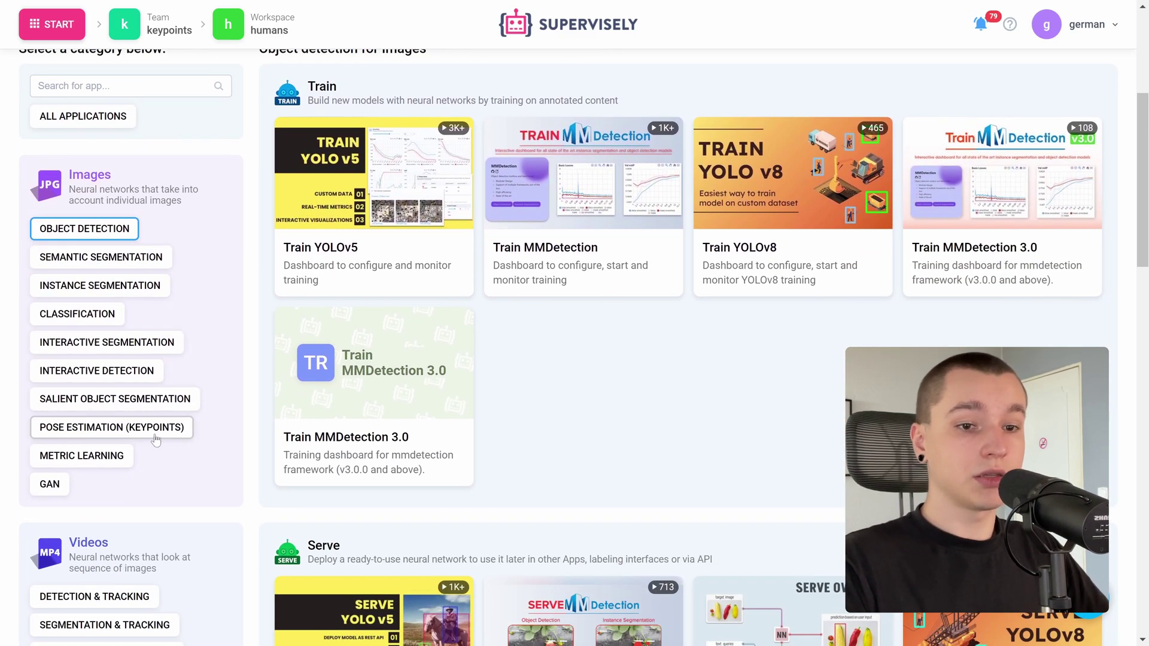
left_click(112, 427)
scroll(224, 358, "down", 6)
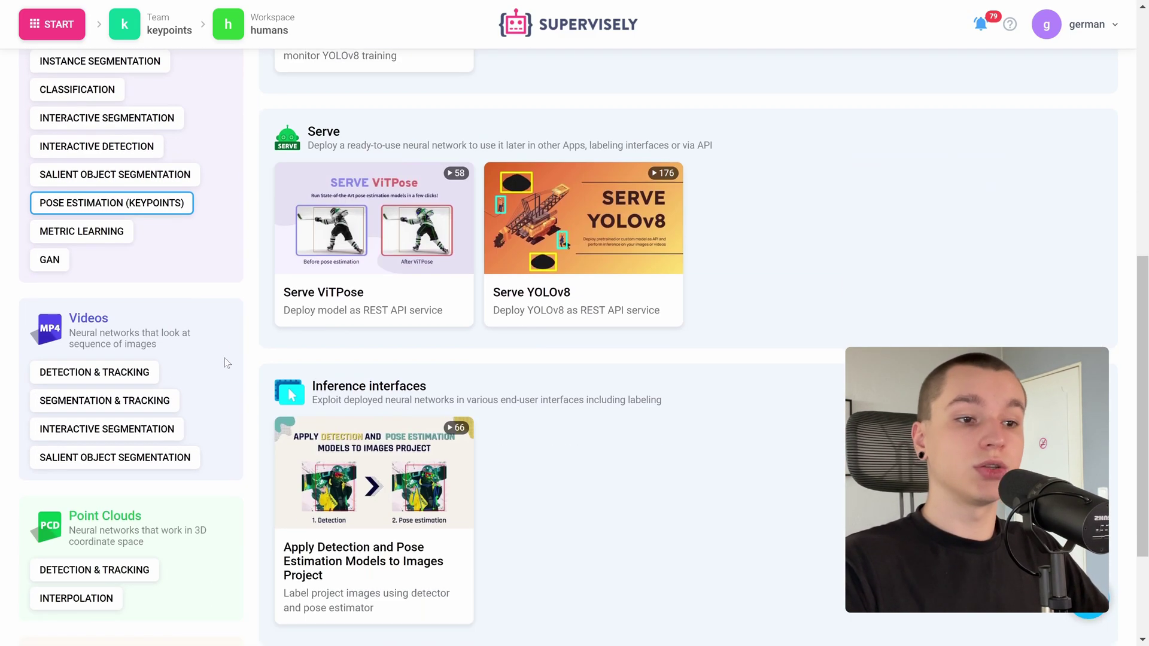
Step: Run Apply Detection and Pose Estimation Models on the RTX A5000 agent with project Winter Sports
left_click(372, 292)
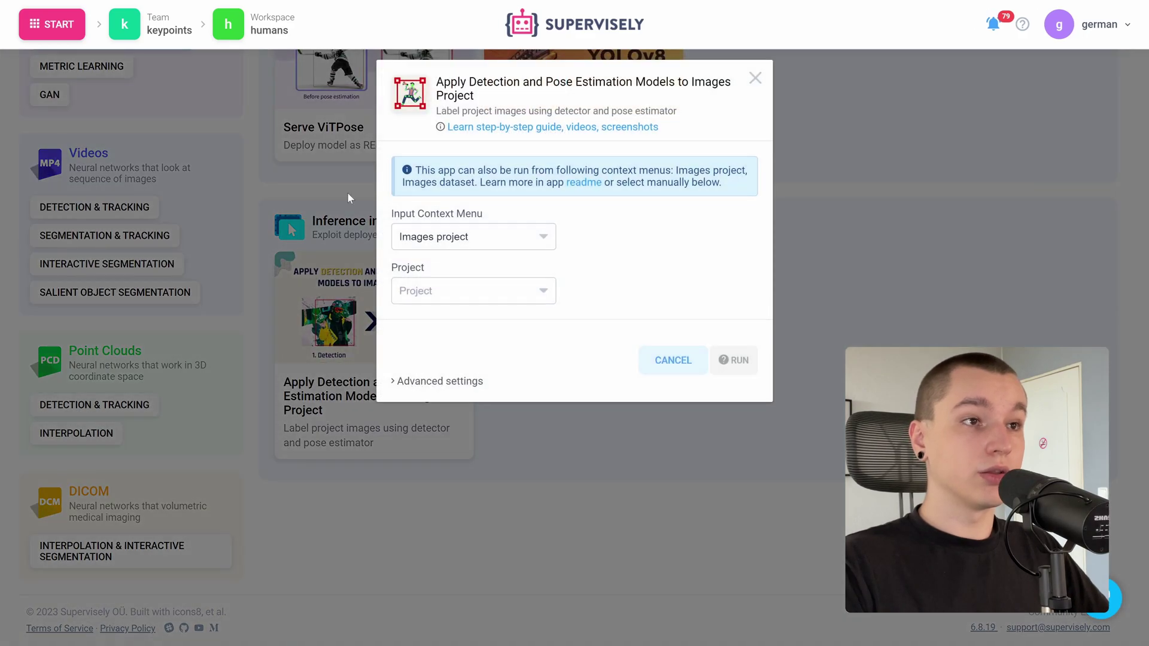
left_click(441, 382)
left_click(461, 519)
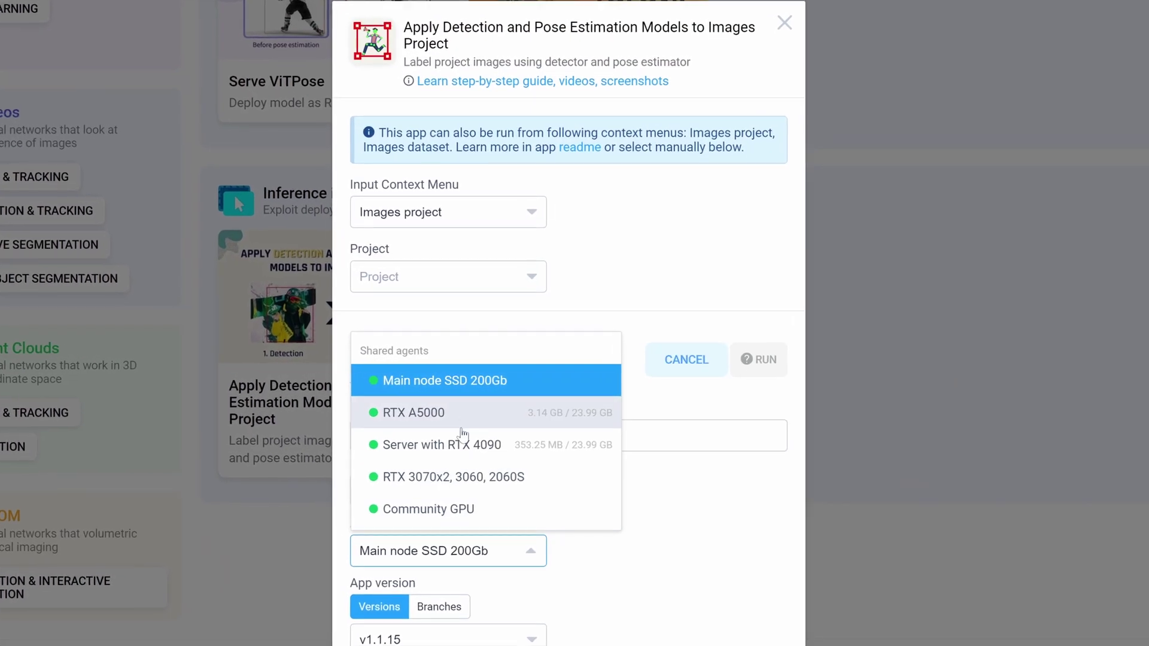
left_click(473, 419)
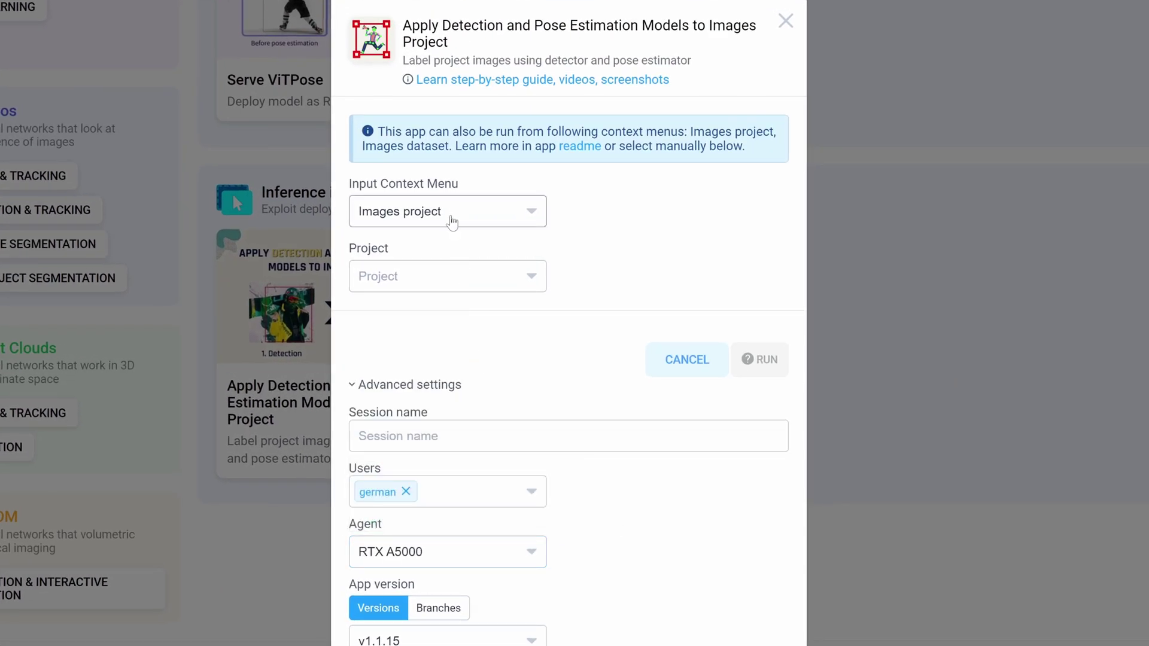
left_click(441, 286)
left_click(411, 322)
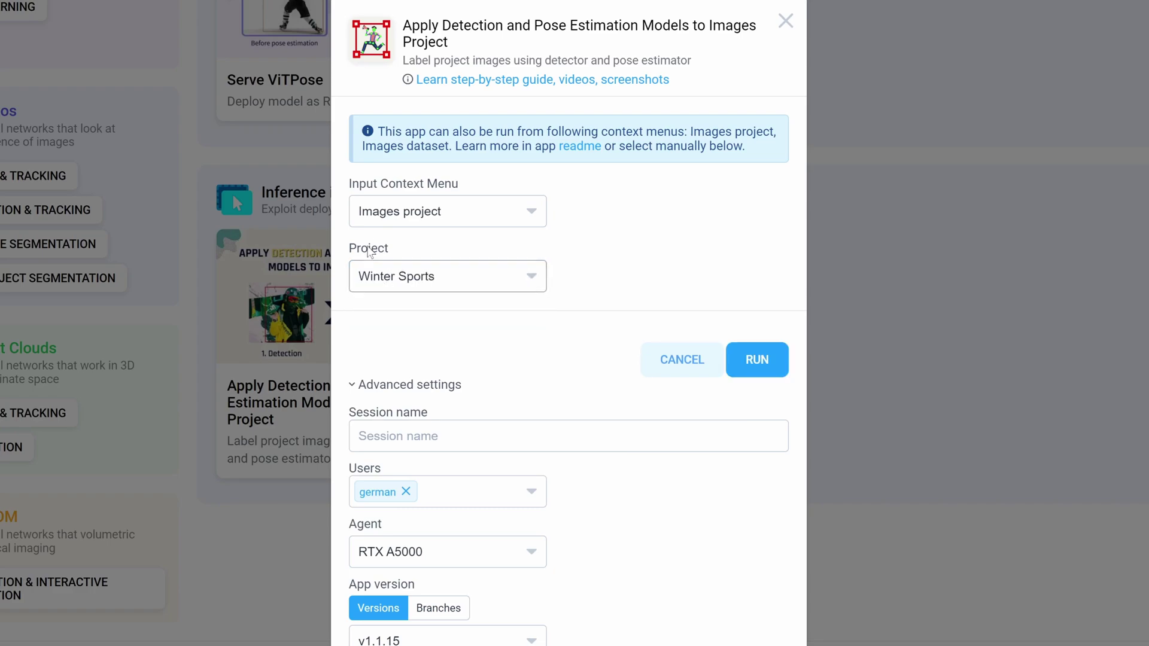
left_click(757, 360)
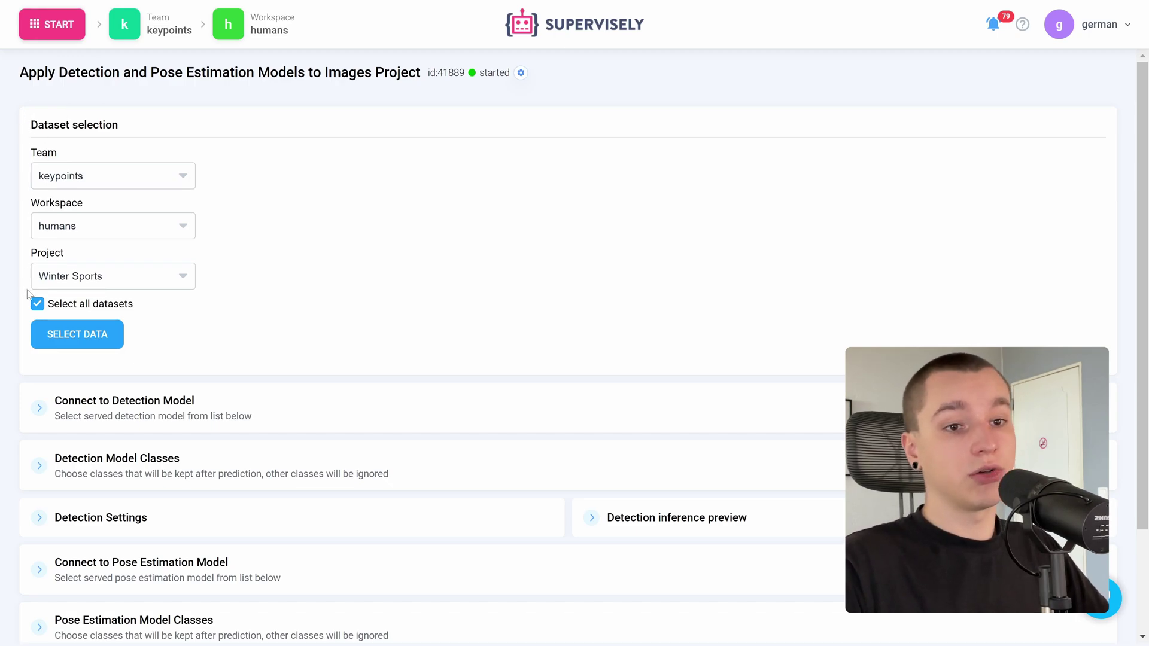
Step: Confirm Winter Sports as the input data and connect to the Serve YOLOv8 detection session
left_click(85, 322)
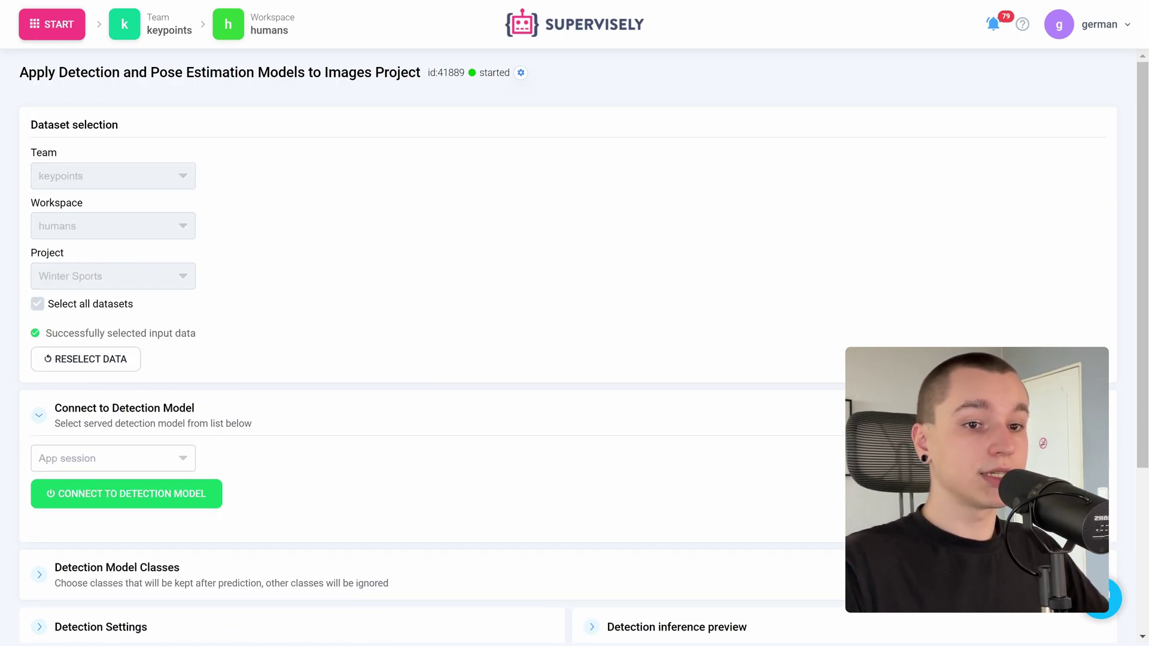
scroll(96, 365, "down", 3)
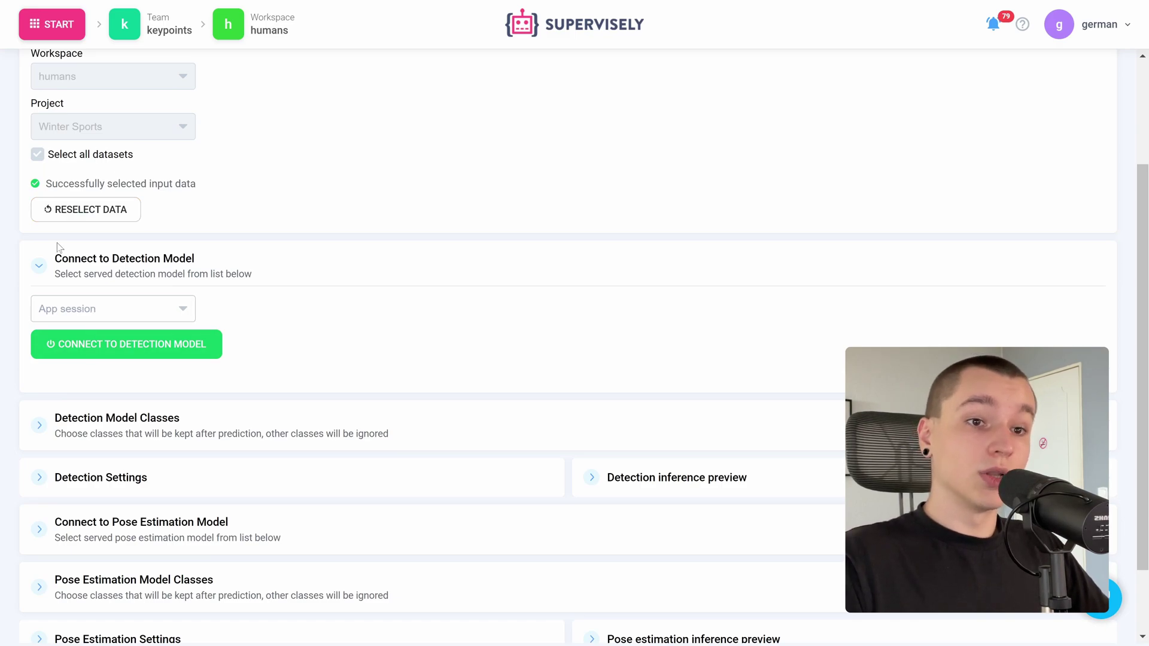
left_click(153, 310)
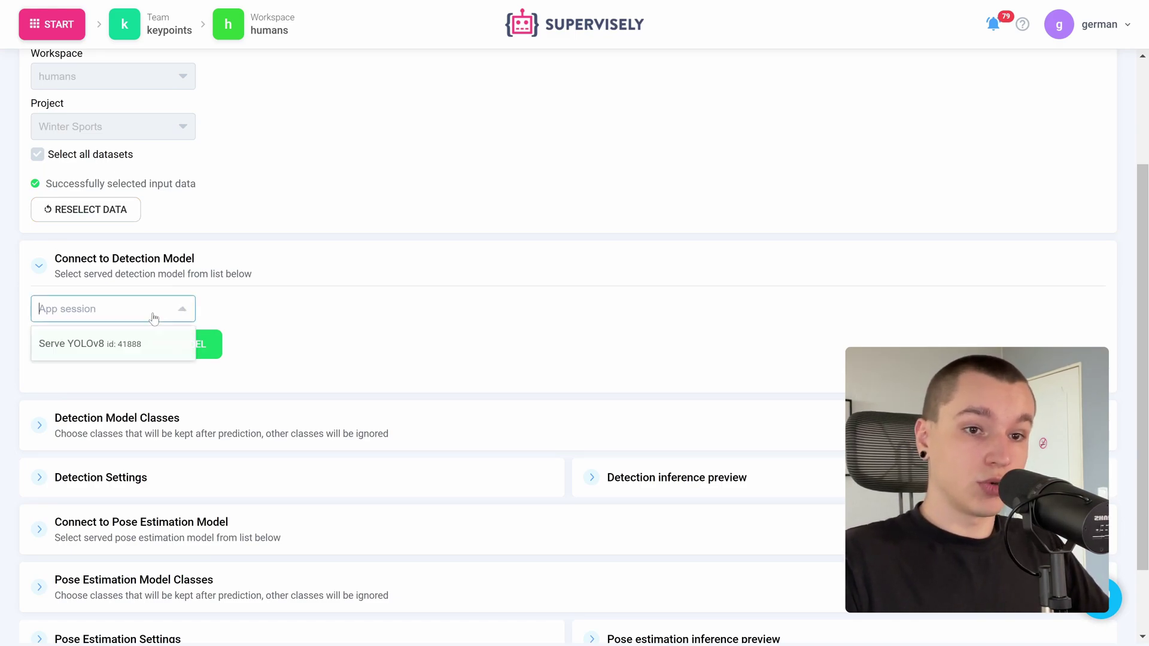
left_click(94, 343)
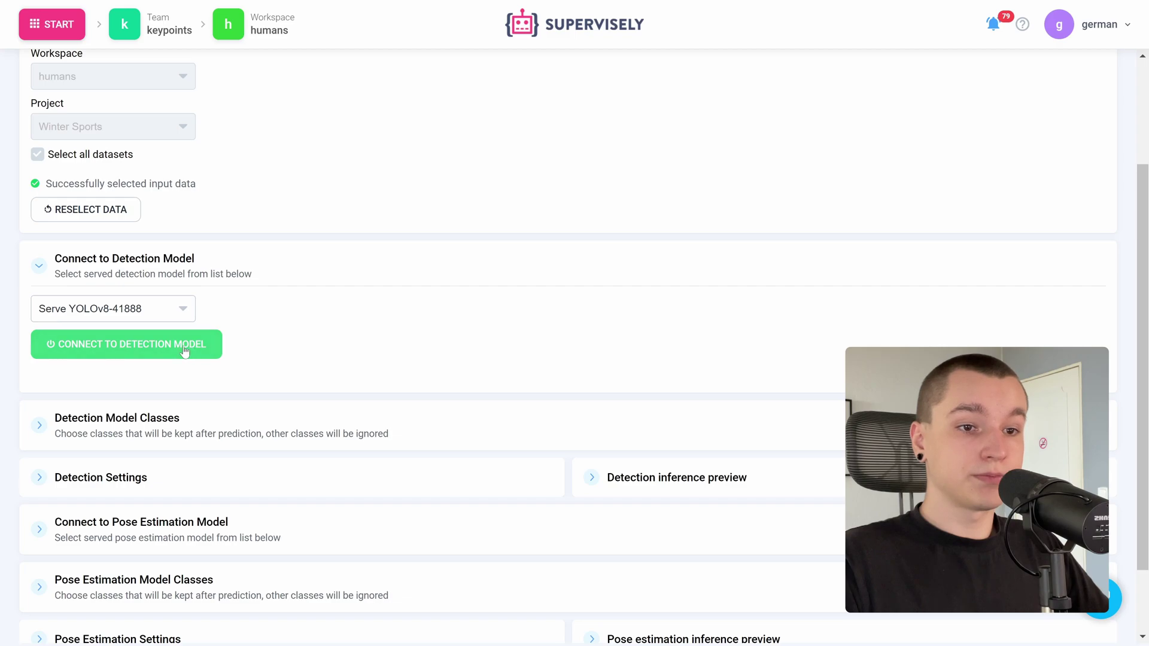
left_click(185, 352)
scroll(138, 353, "down", 4)
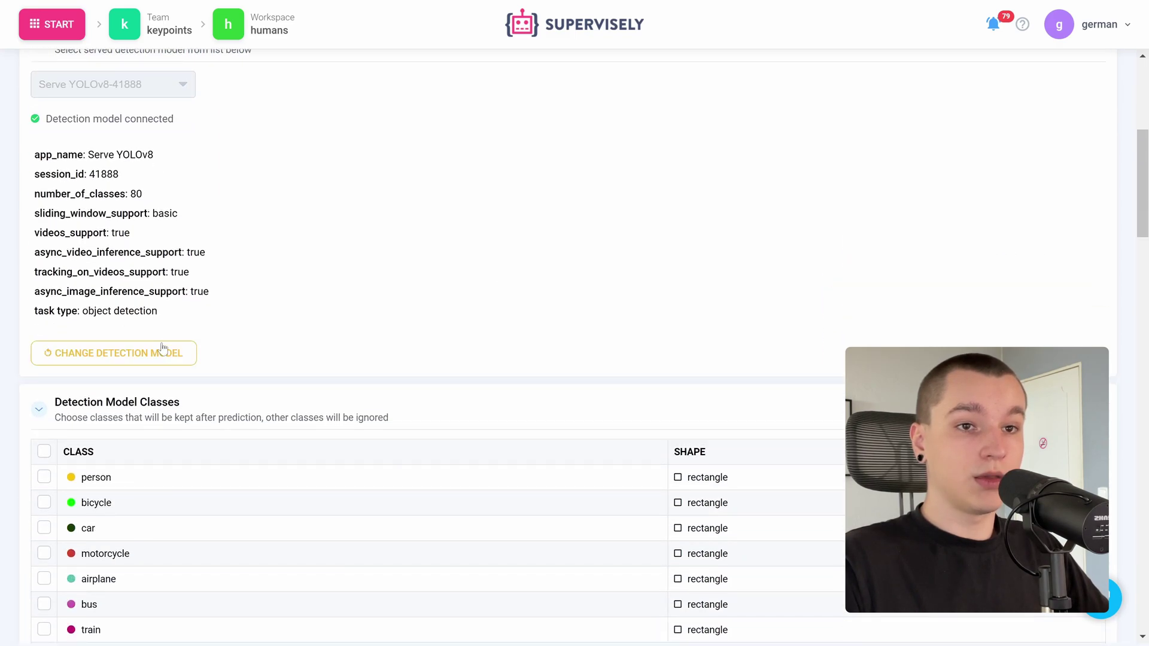
scroll(162, 349, "down", 5)
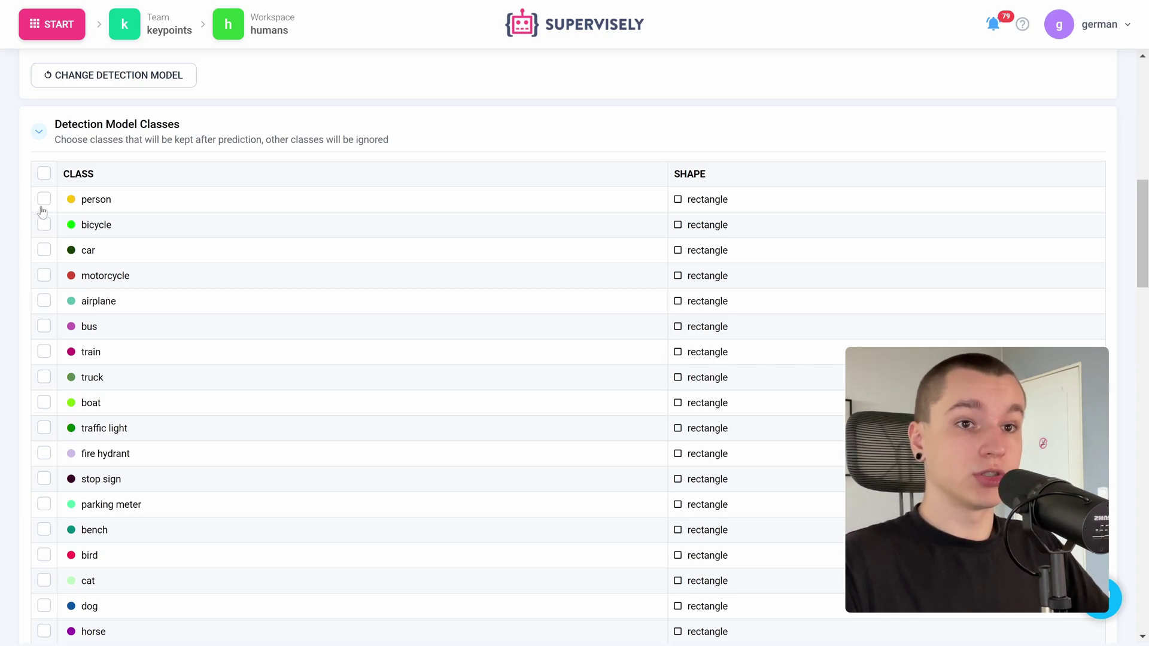
Step: Keep only the person detection class and save the detection settings
left_click(38, 199)
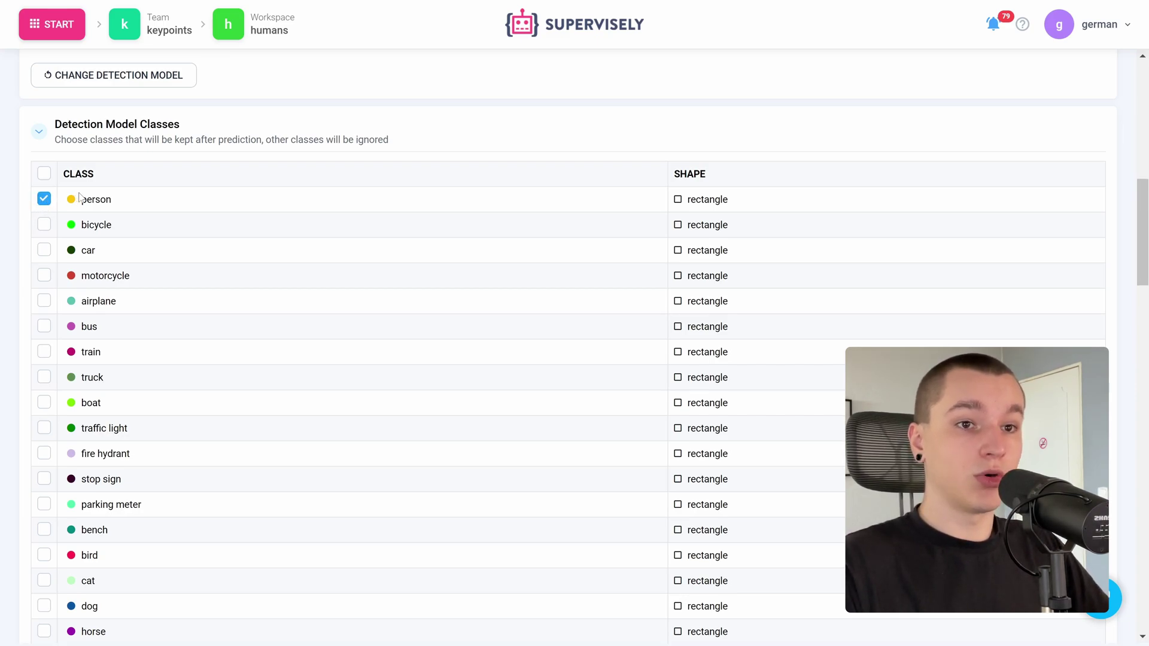
scroll(79, 198, "down", 20)
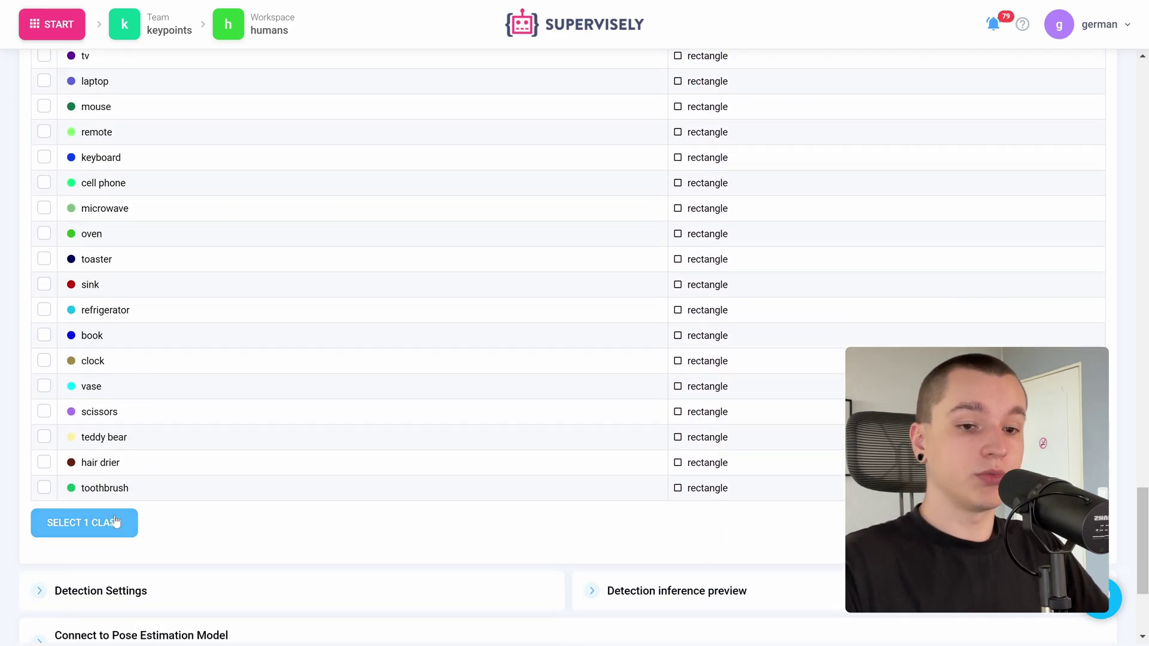
left_click(117, 529)
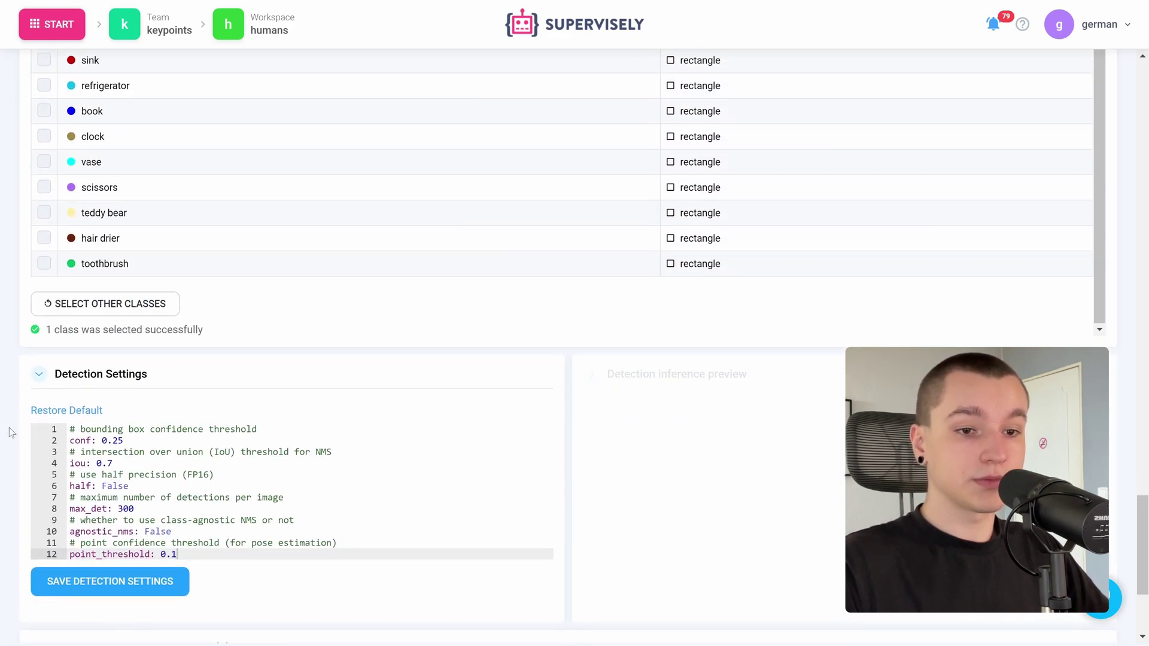
scroll(9, 428, "down", 3)
scroll(8, 430, "down", 2)
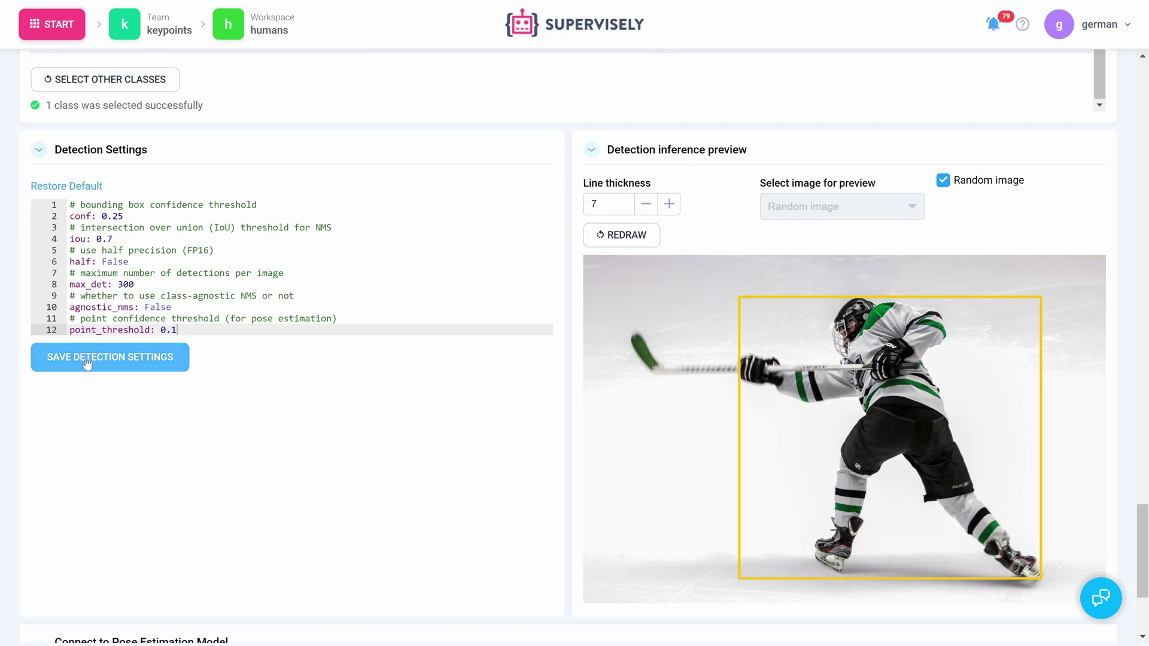
left_click(57, 362)
scroll(438, 385, "down", 1)
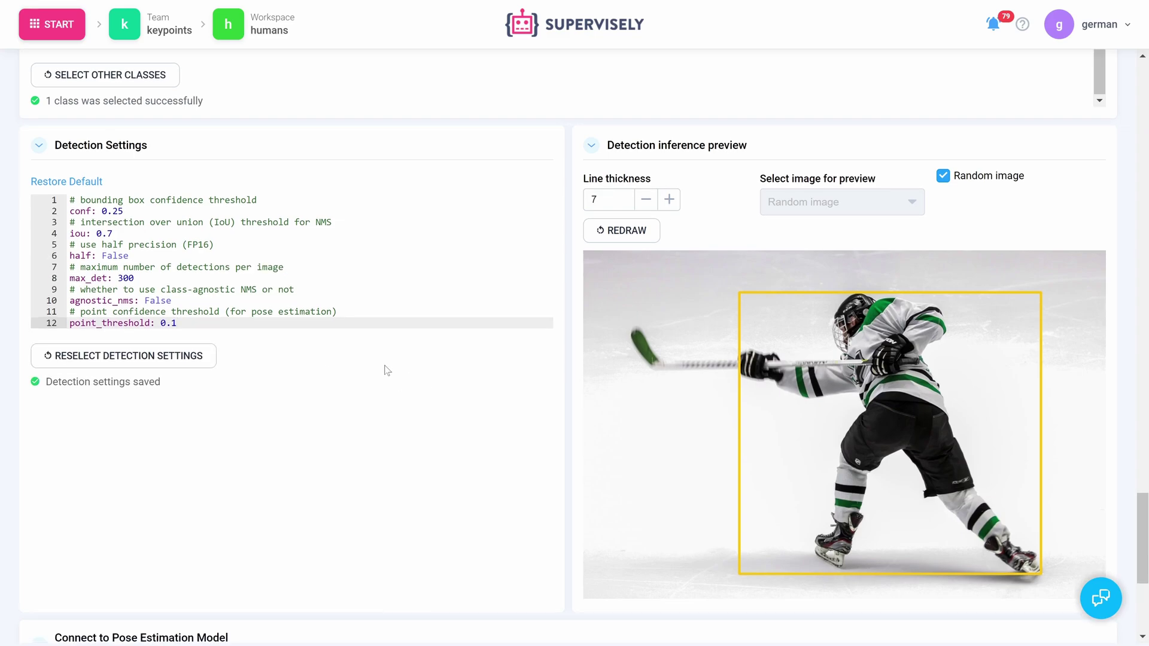
scroll(384, 370, "down", 3)
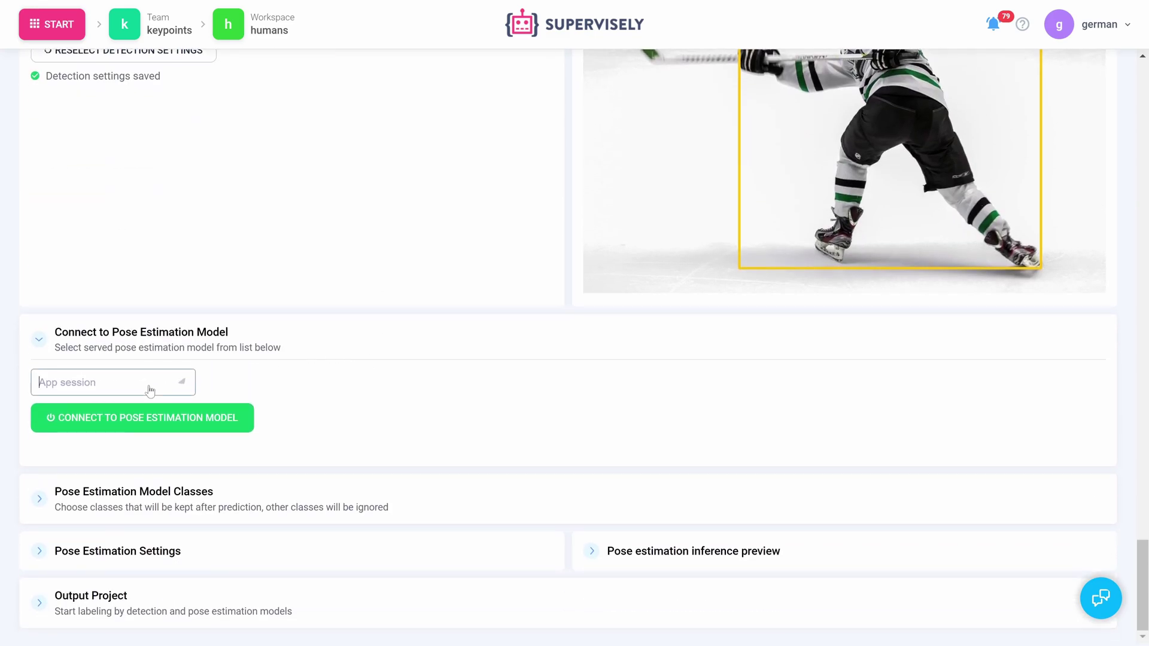
Step: Connect the Serve ViTPose session as the pose estimation model
left_click(150, 386)
left_click(133, 423)
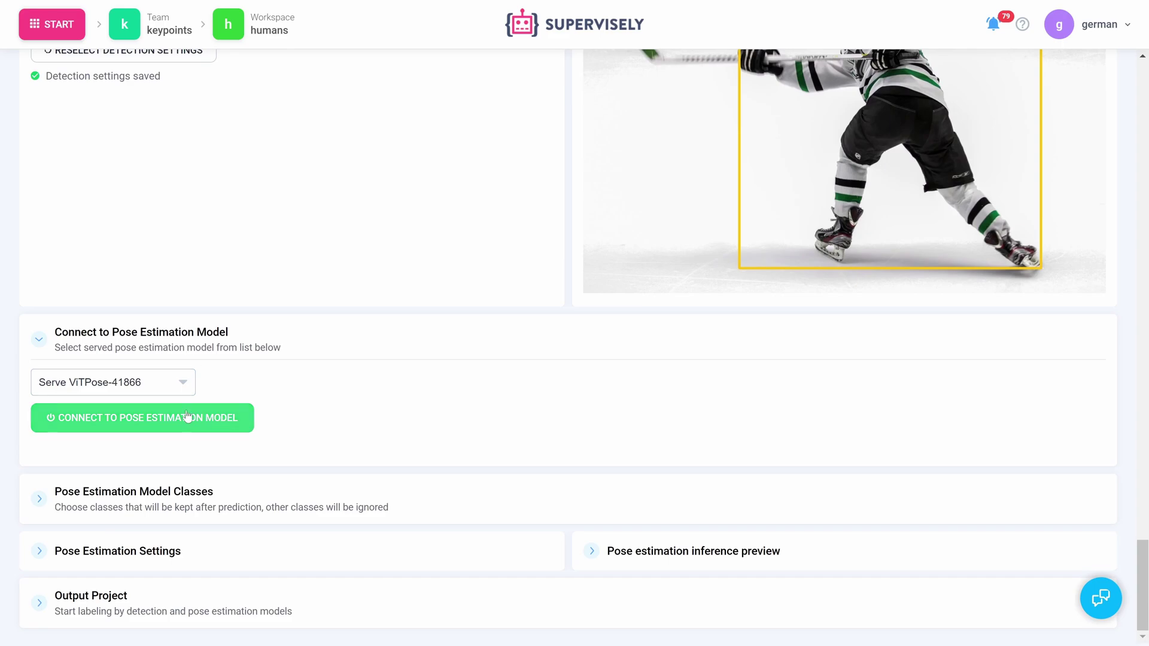
left_click(123, 418)
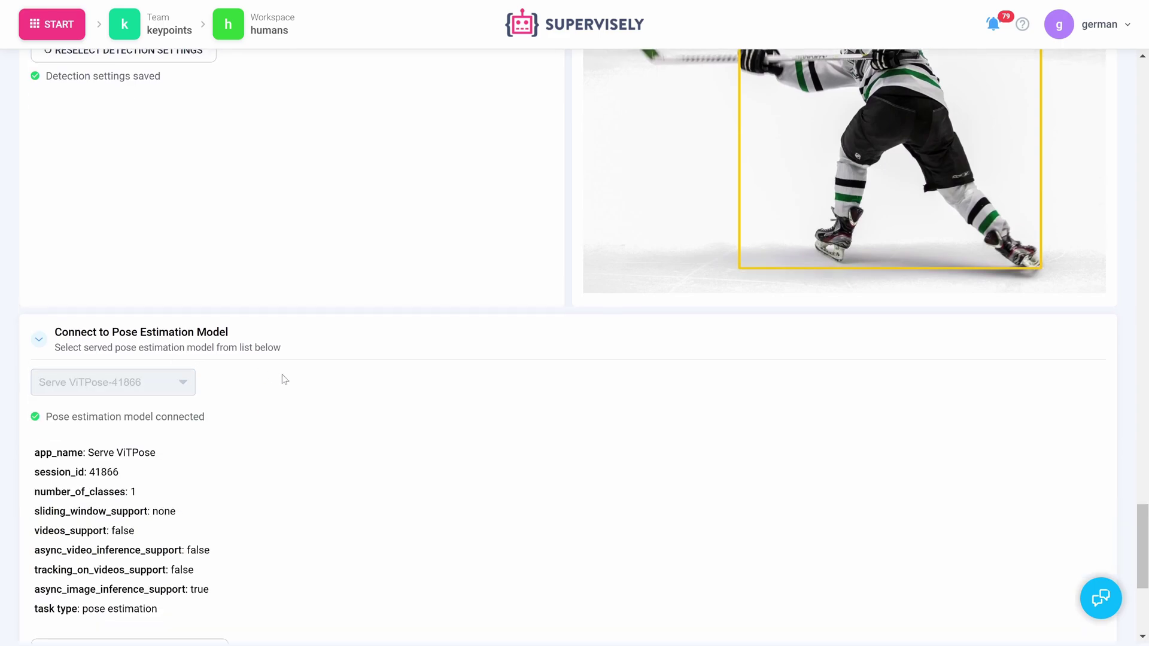
scroll(259, 353, "down", 5)
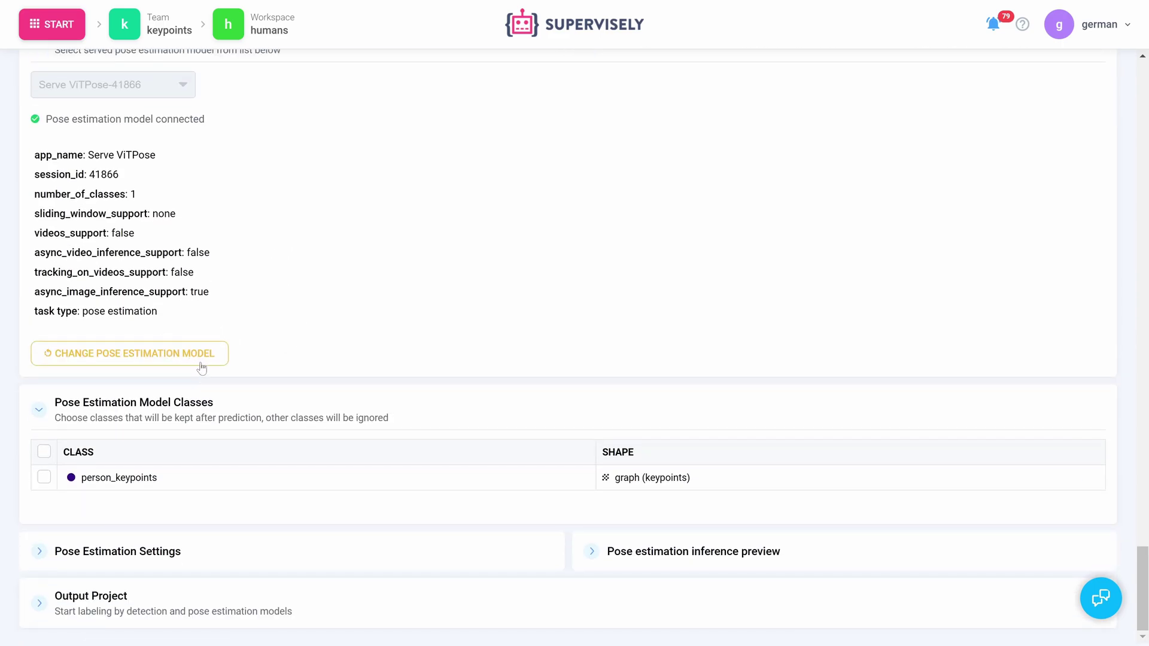
Step: Keep only person_keypoints, save the pose settings, and apply both models to the project
left_click(44, 477)
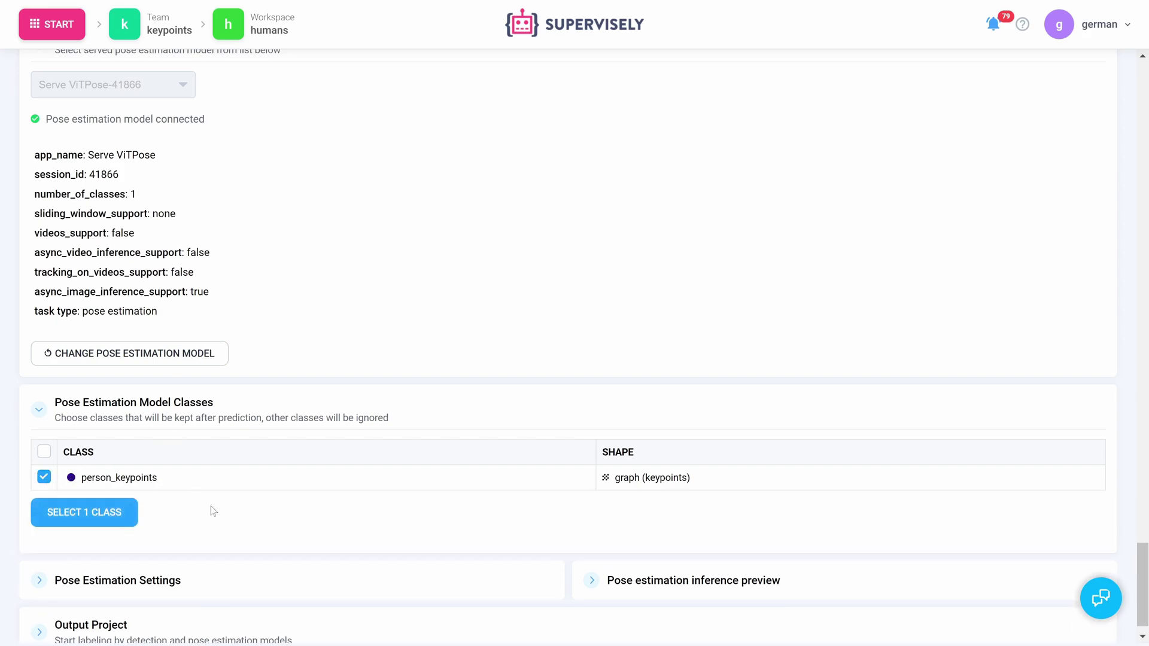
left_click(122, 509)
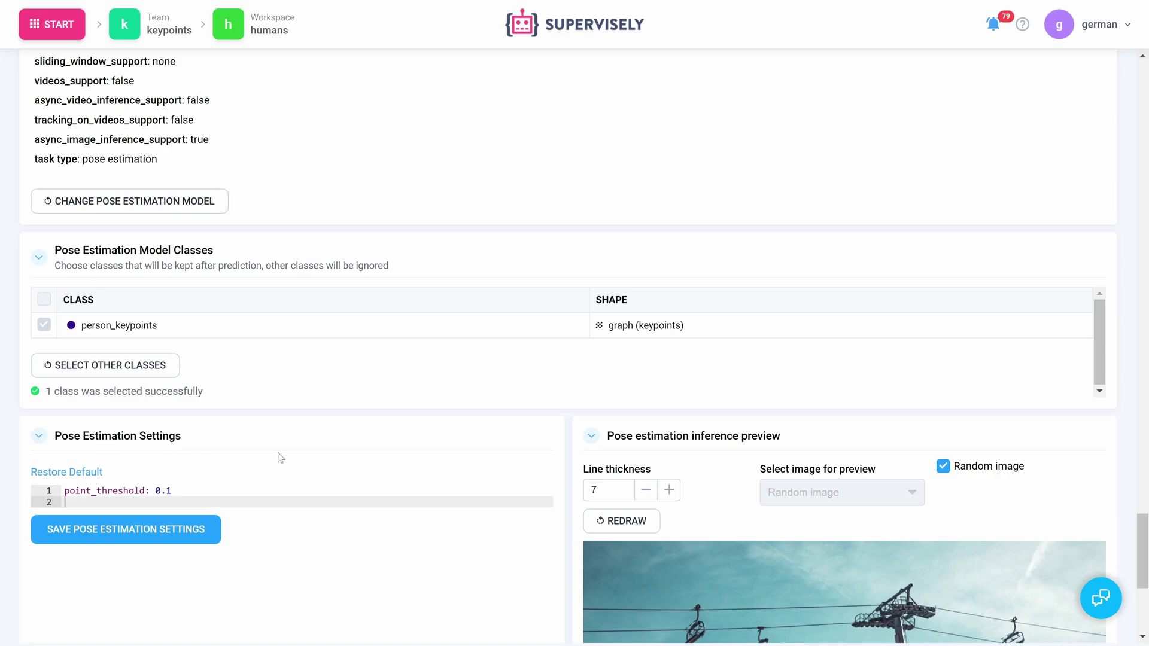
scroll(280, 457, "down", 5)
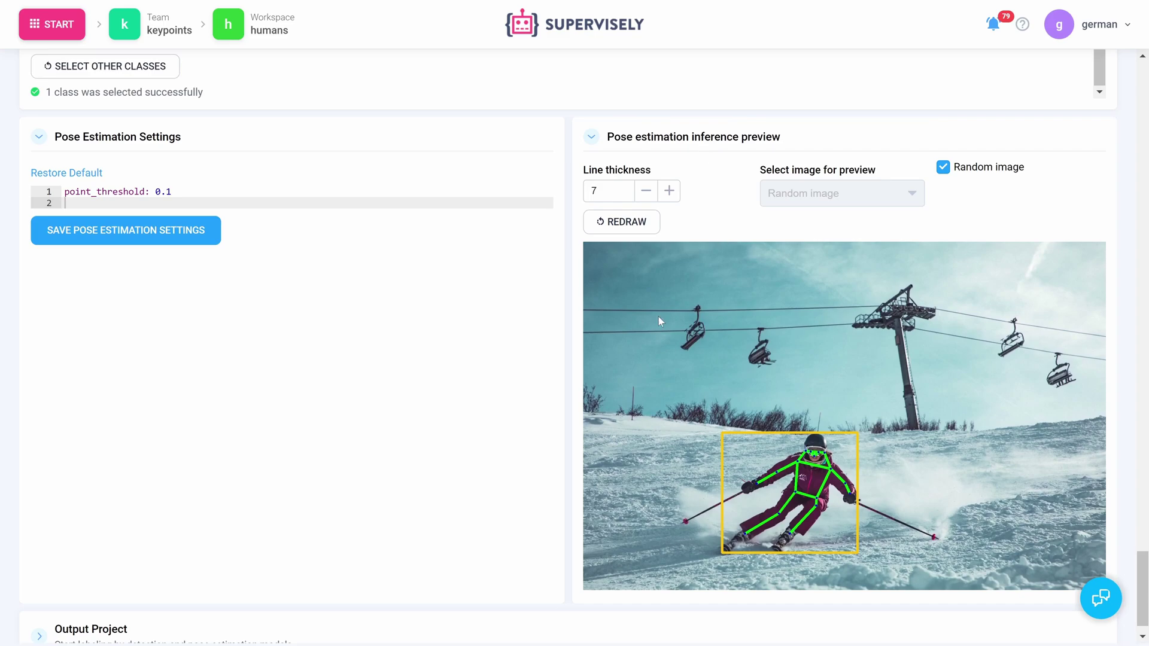
left_click(140, 242)
scroll(300, 336, "down", 3)
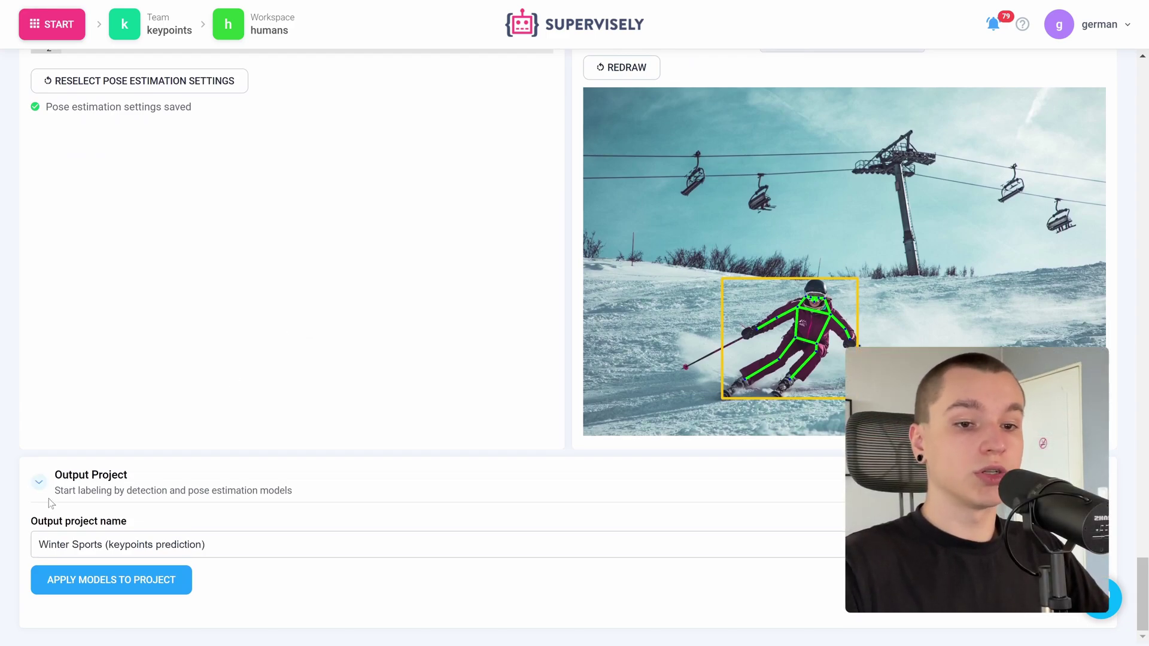
left_click(146, 584)
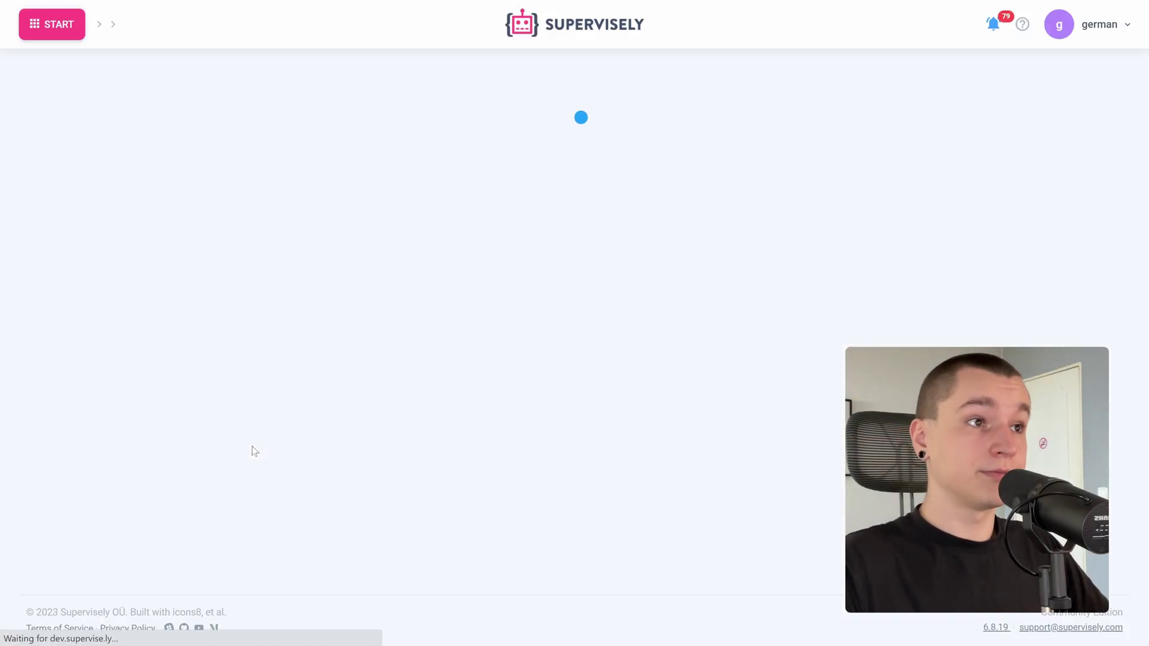
Step: Open the predicted project's Pictures dataset and review predictions on Picture_2.jpg, Picture_3.jpg and Picture_4.jpg
left_click(158, 230)
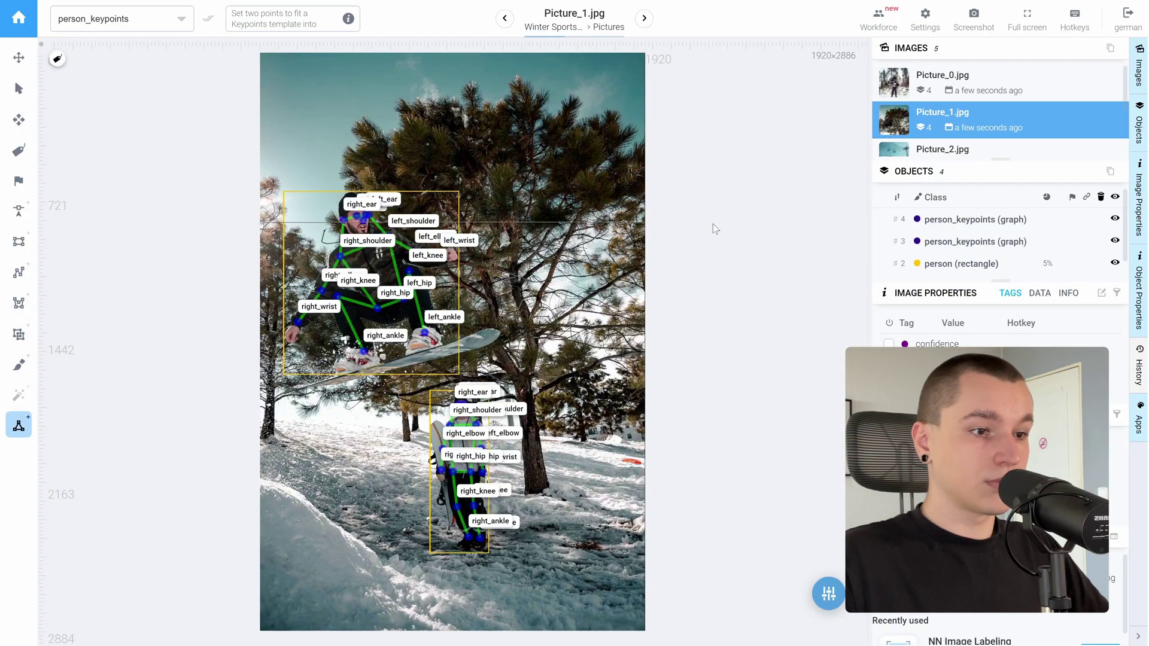
left_click(954, 153)
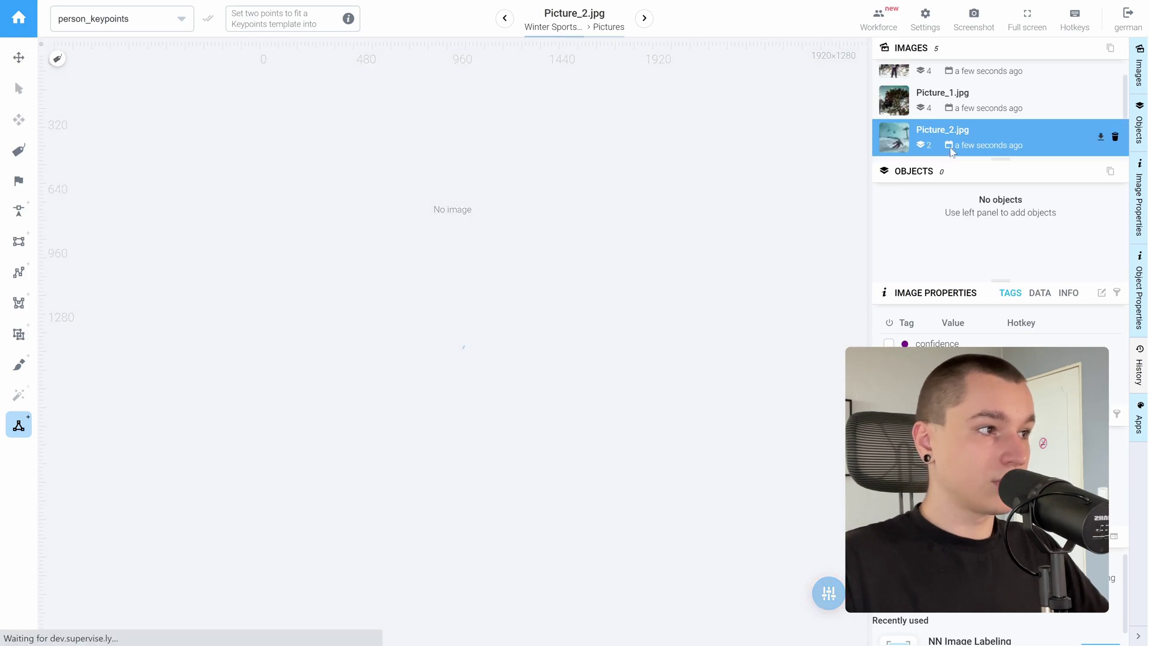
scroll(951, 152, "down", 1)
left_click(952, 143)
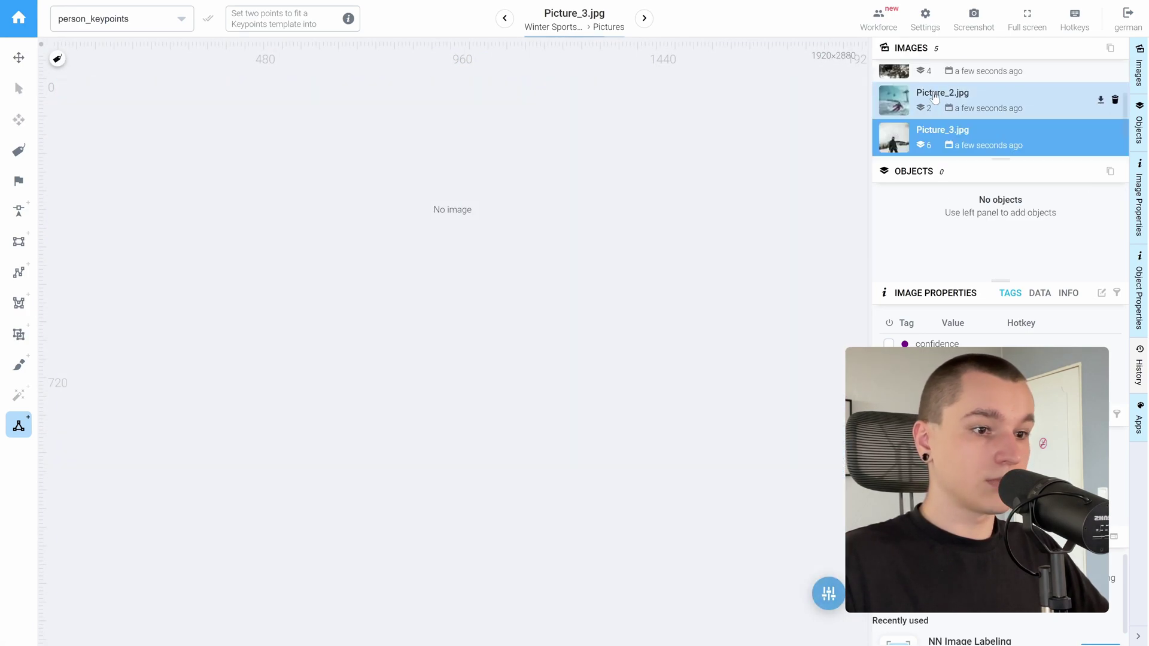
scroll(952, 131, "down", 1)
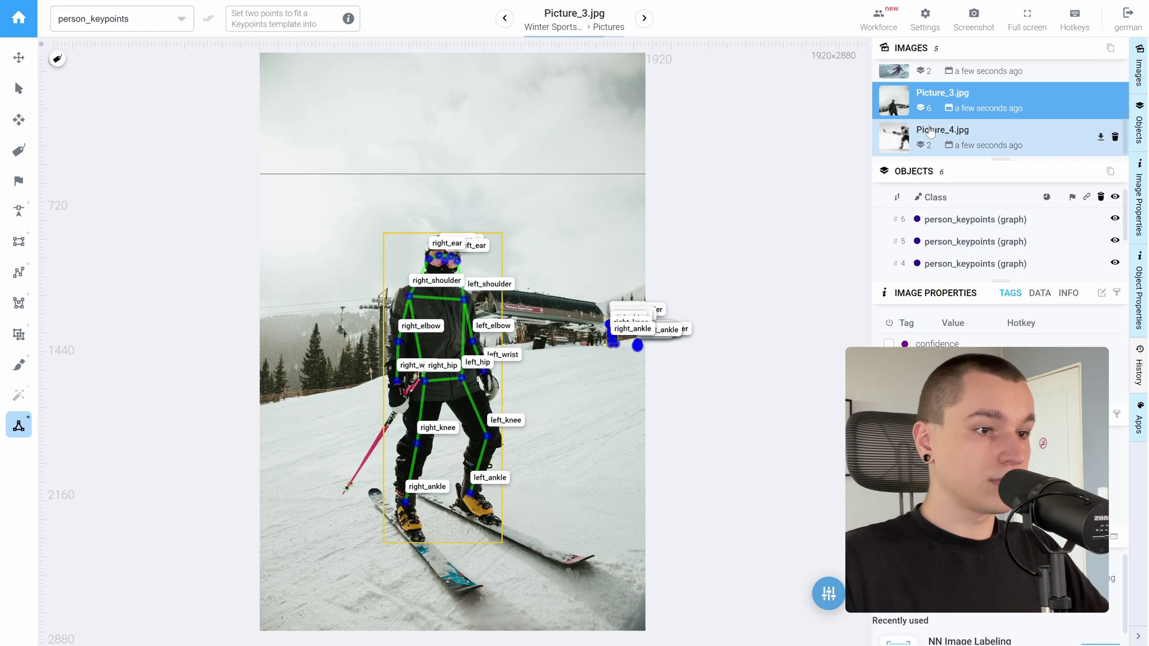
left_click(958, 136)
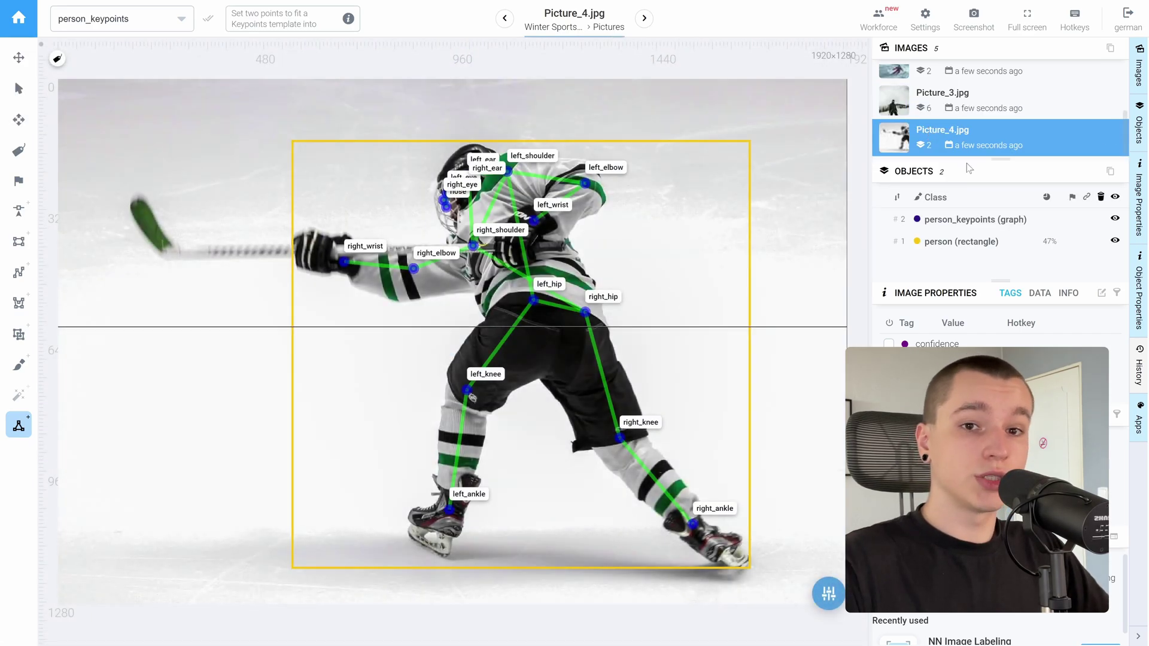